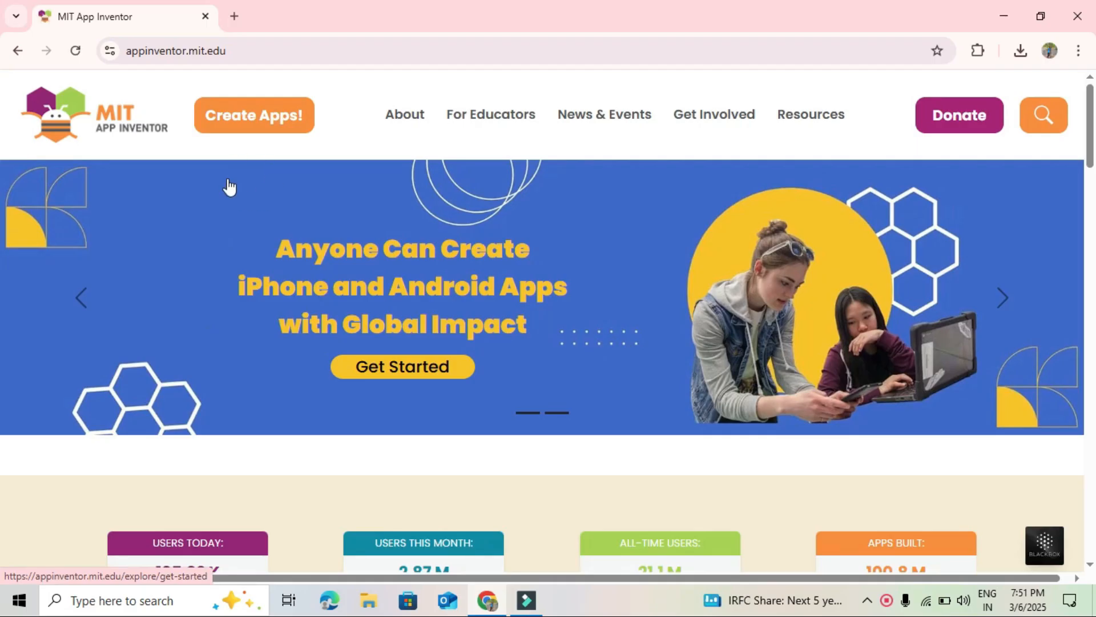
Launch the app builder from the MIT App Inventor homepage, dismiss the welcome notices and go to the list of projects
click(255, 127)
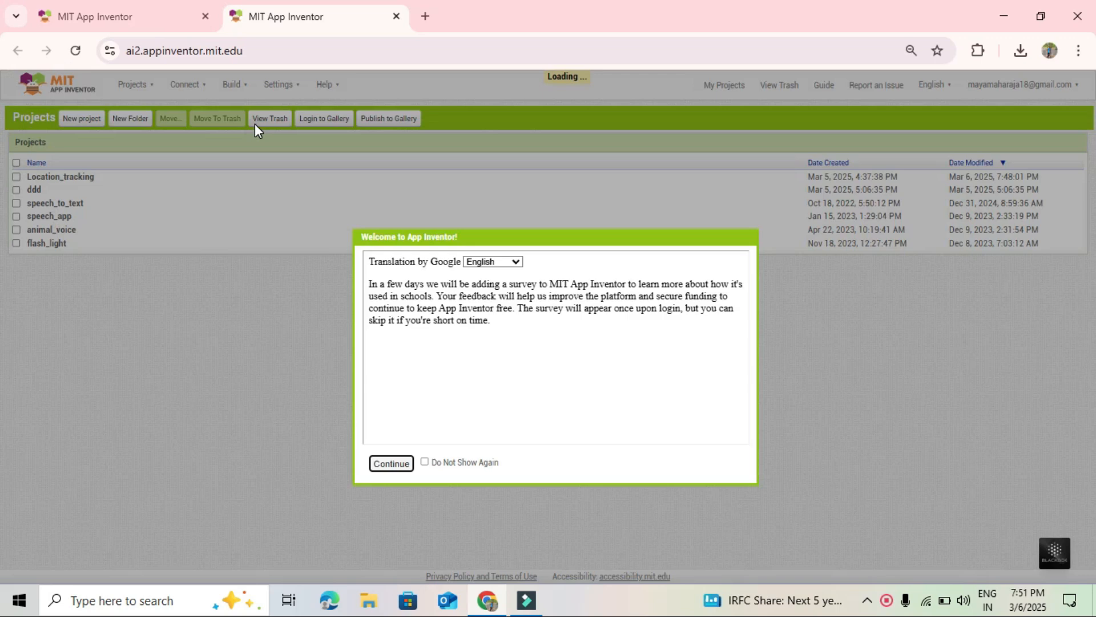
click(395, 463)
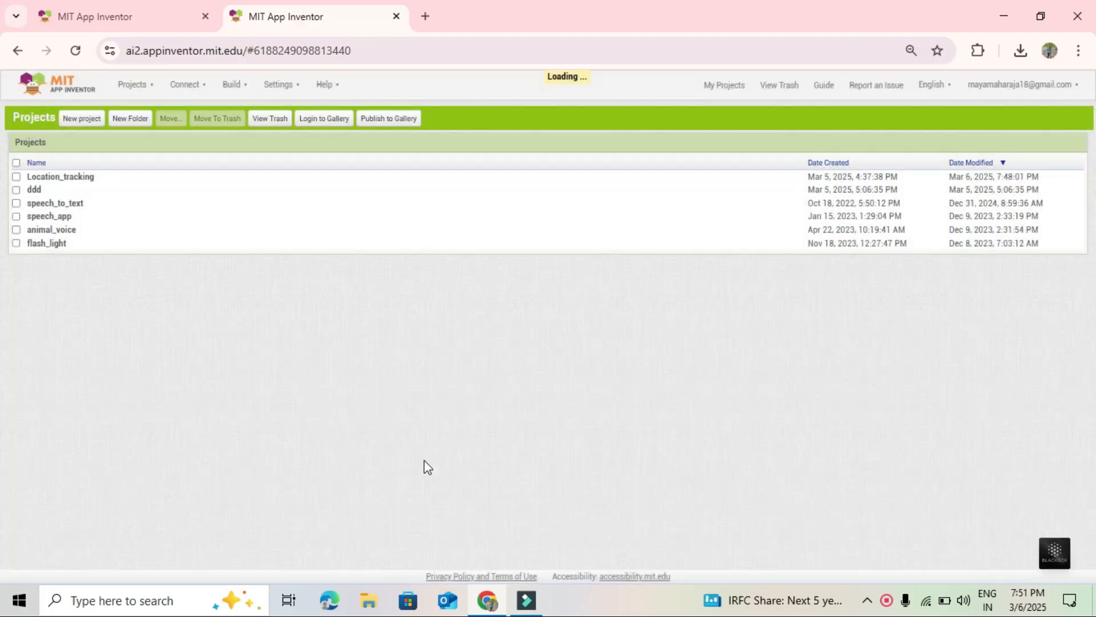
click(400, 462)
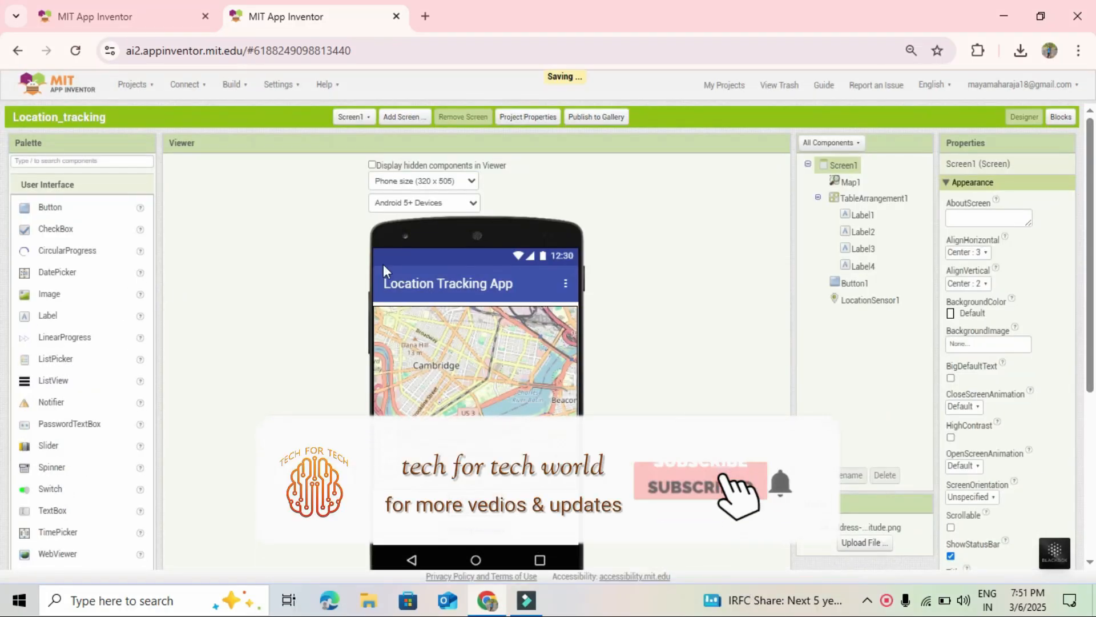
click(147, 84)
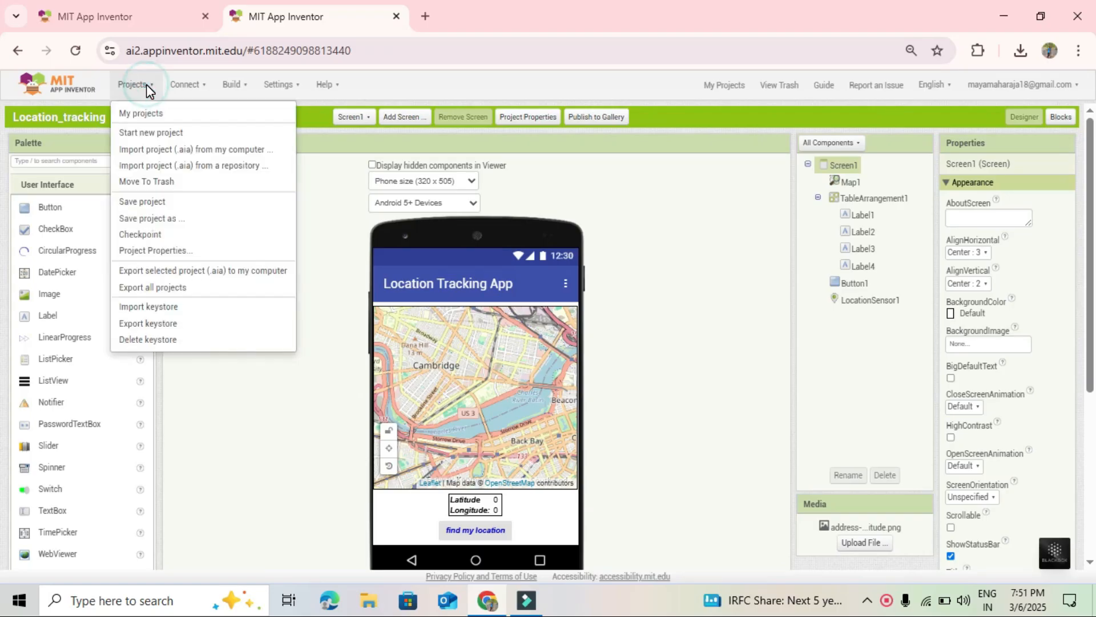
click(141, 114)
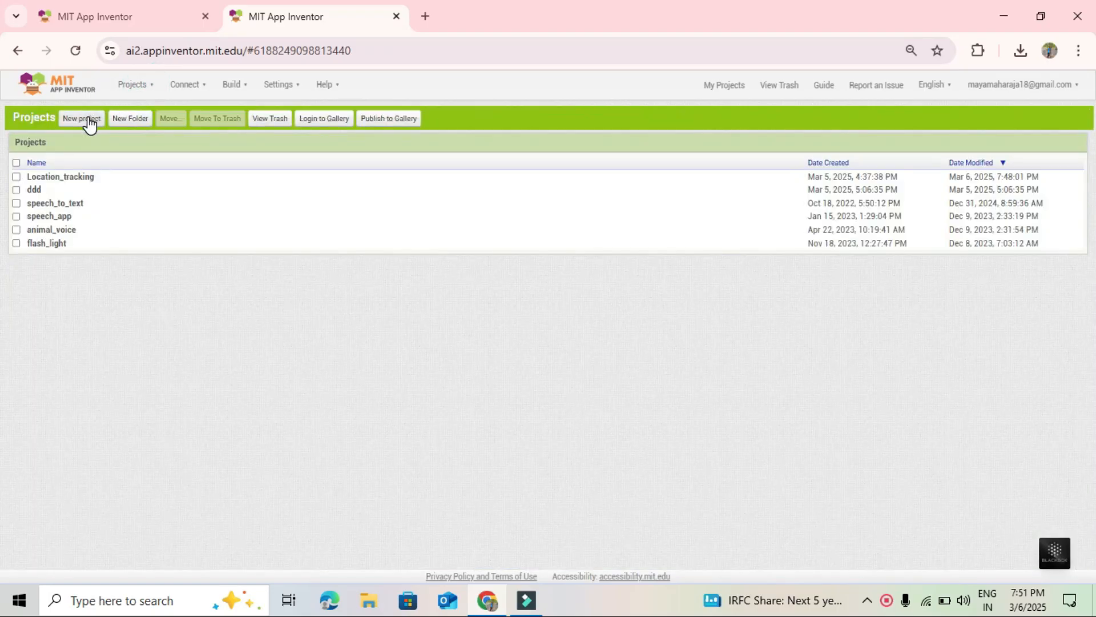
Create a project named speed_meter with the default toolkit and theme, and open it in the designer
click(88, 120)
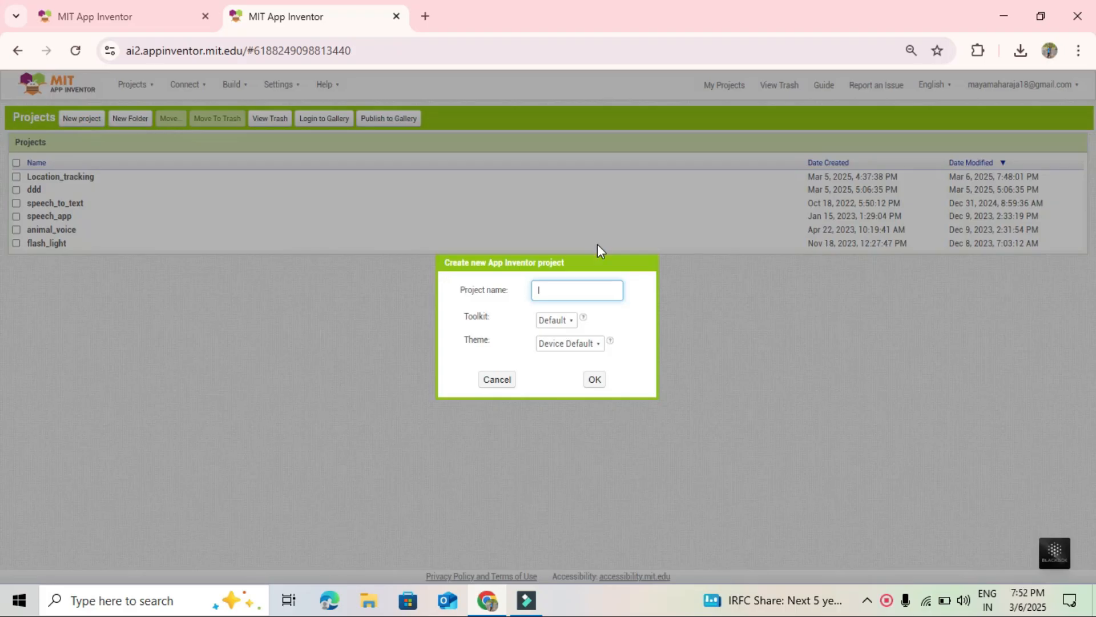
click(567, 289)
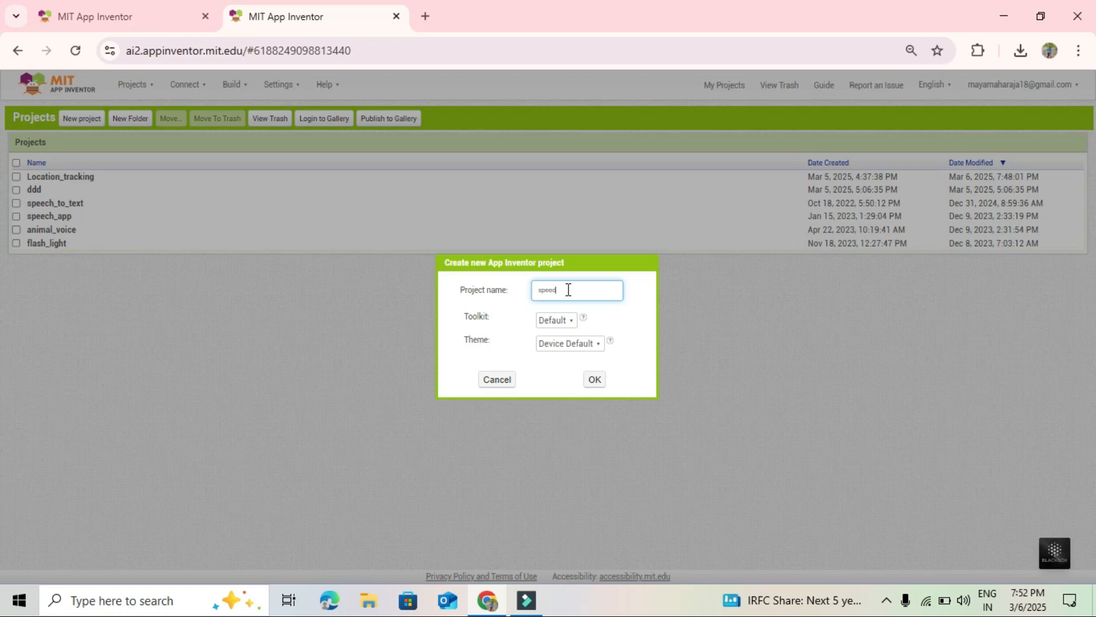
text(m)
key(BackSpace)
key(BackSpace)
key(BackSpace)
text(_meter)
click(592, 383)
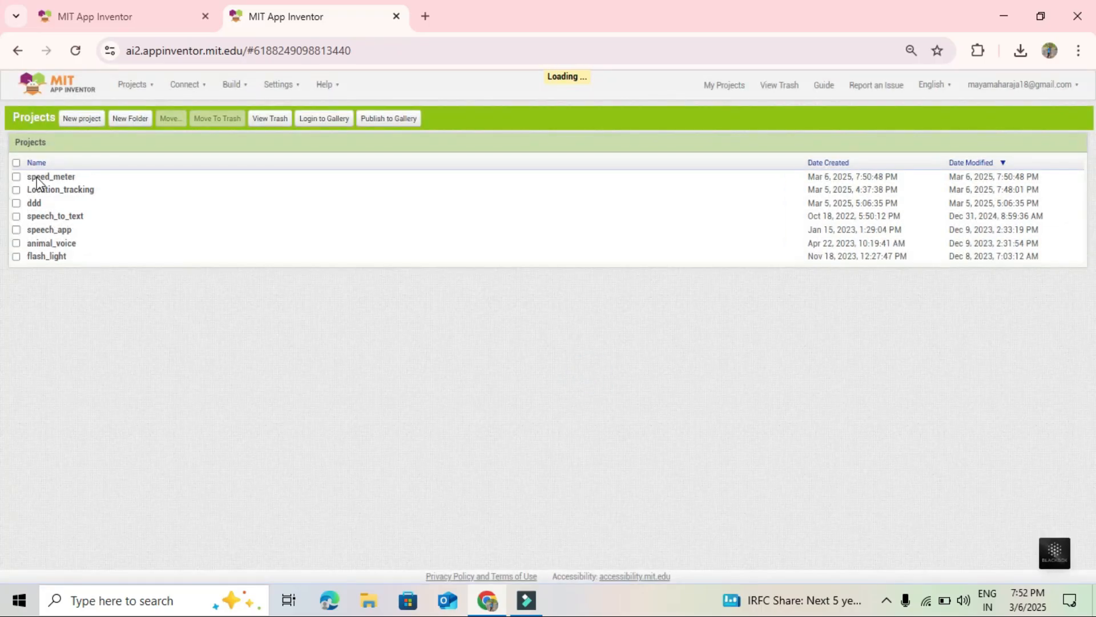
click(39, 177)
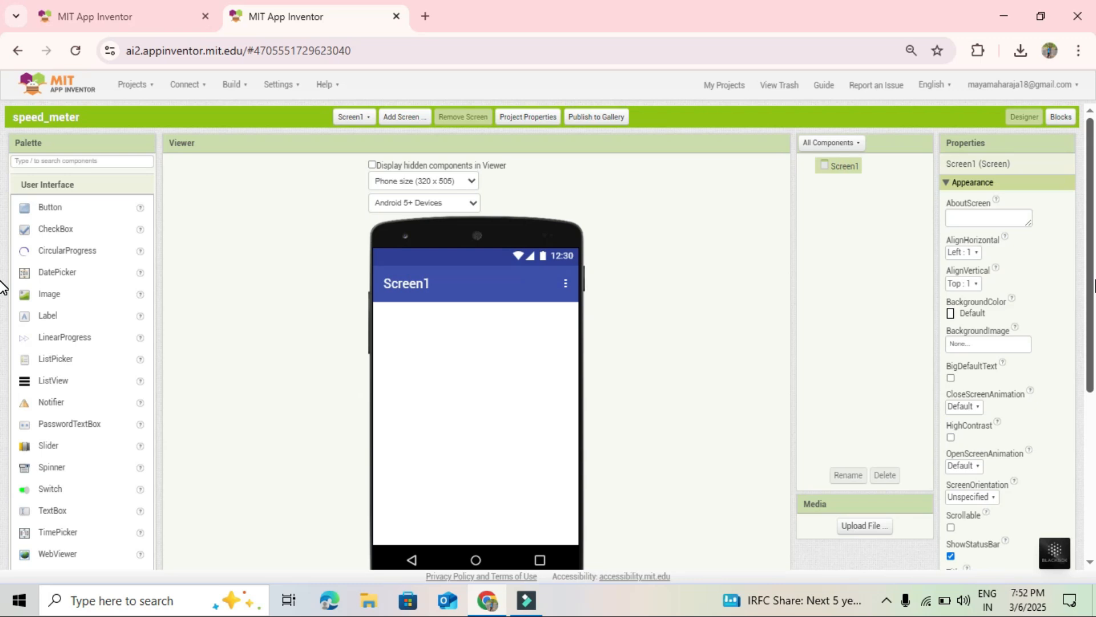
Set the title of Screen1 to "Speed meter App"
drag(1089, 233, 1091, 338)
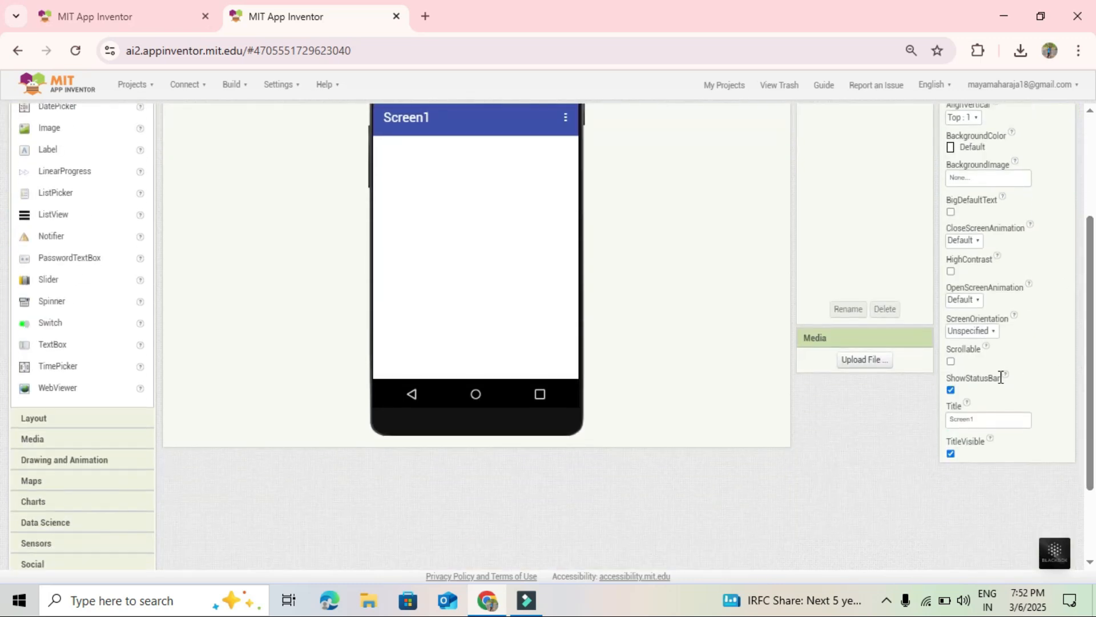
click(980, 418)
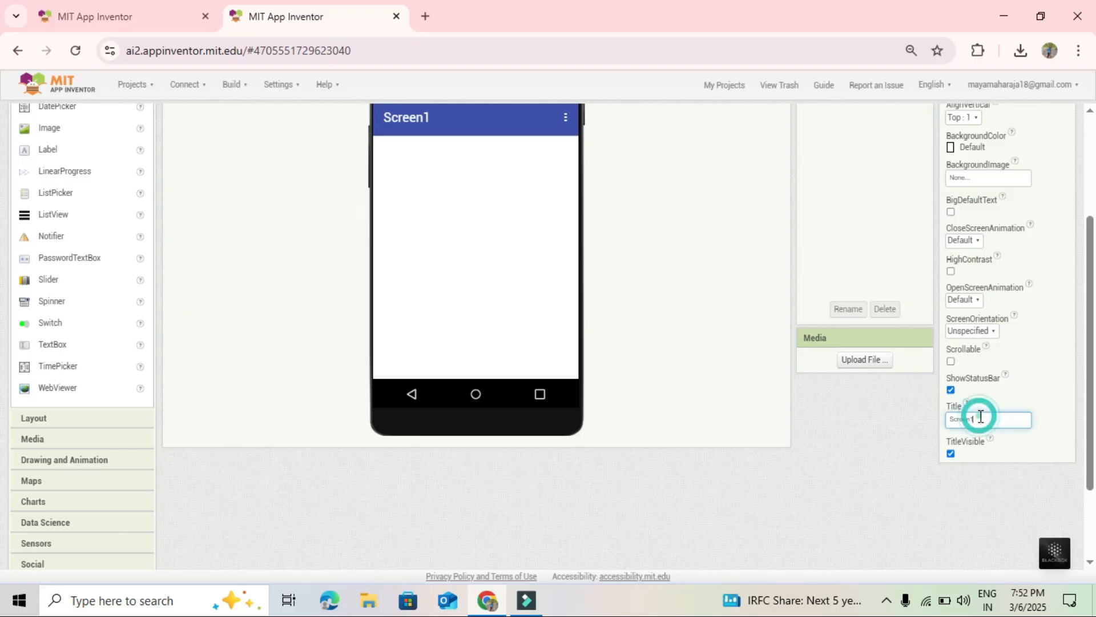
double_click(981, 417)
text(Speed ma)
key(Return)
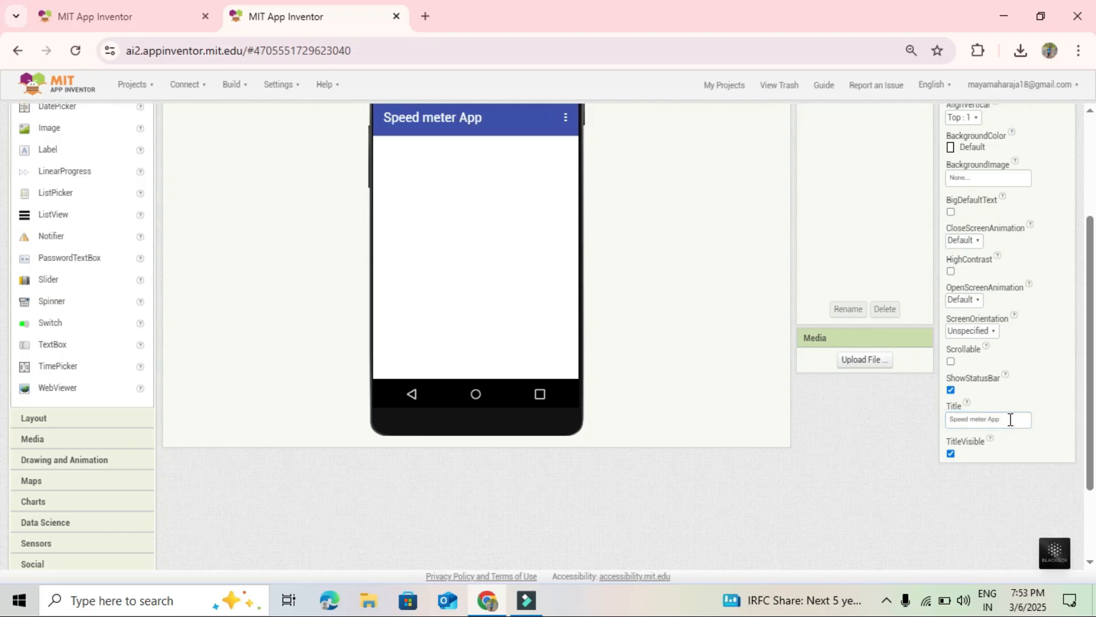
click(1010, 420)
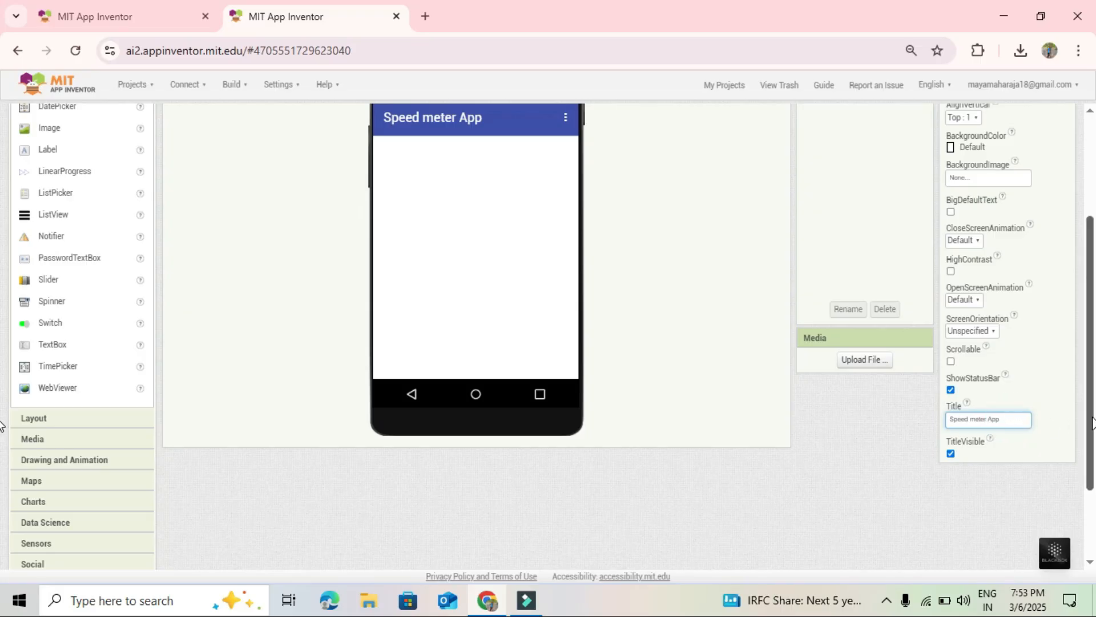
Upload images.jpg from the Pictures folder as the background image of Screen1
scroll(3, 379, up, 1)
scroll(3, 380, up, 2)
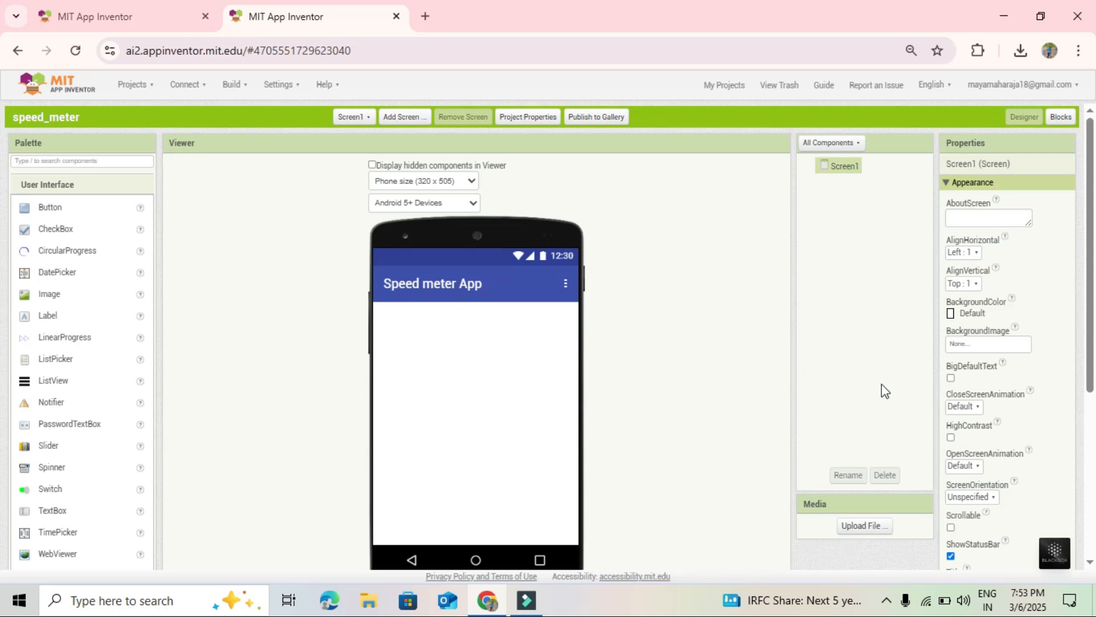
click(947, 329)
drag(973, 330, 1003, 330)
click(1006, 346)
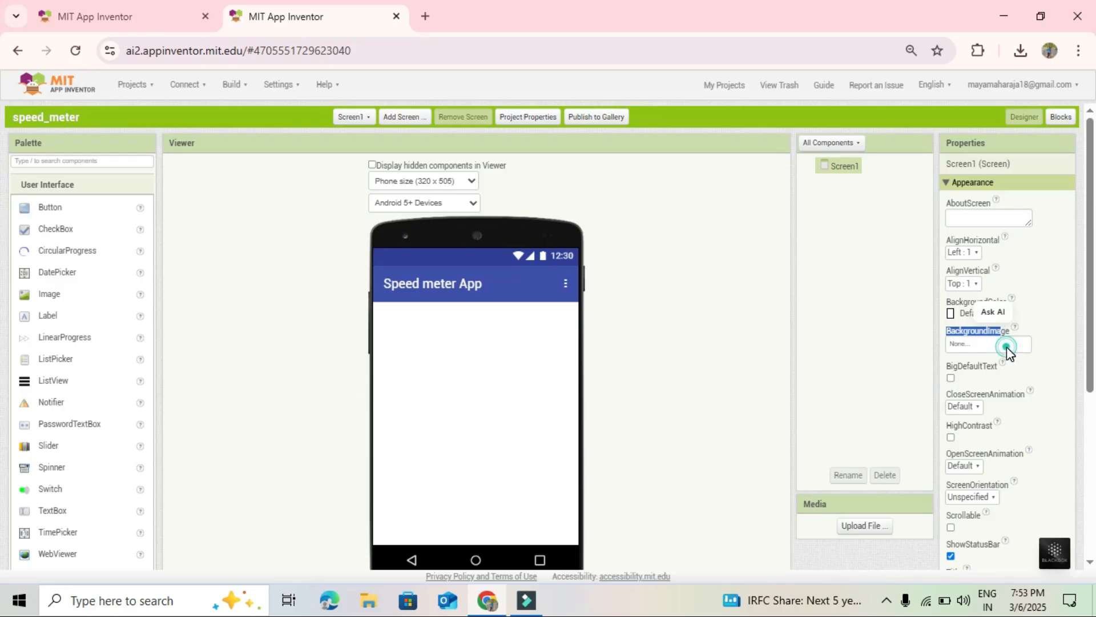
click(979, 452)
click(463, 320)
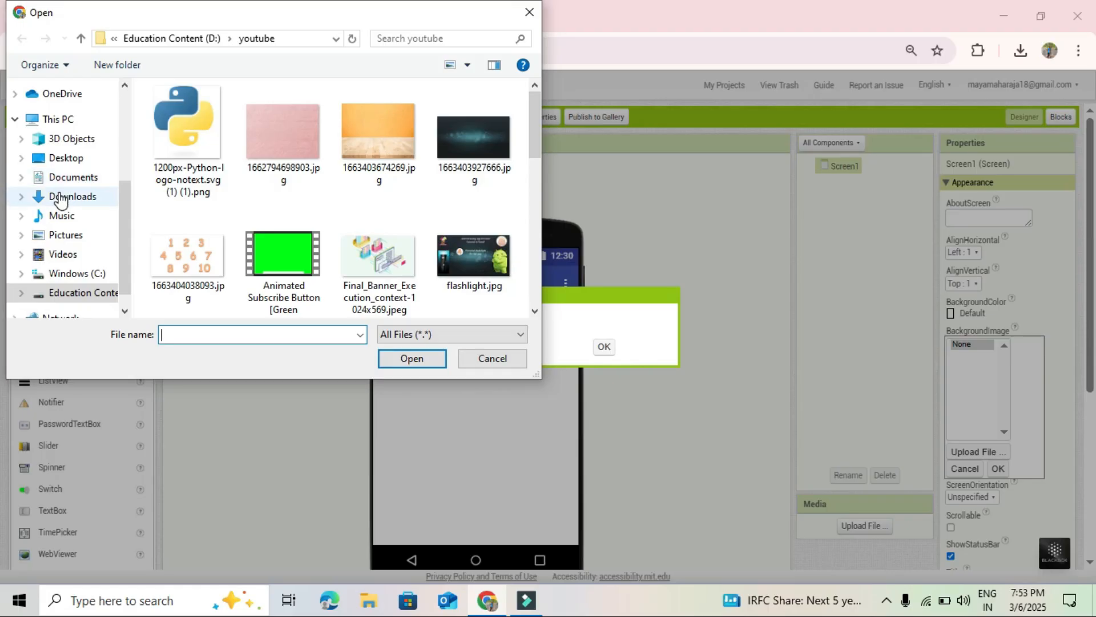
click(68, 237)
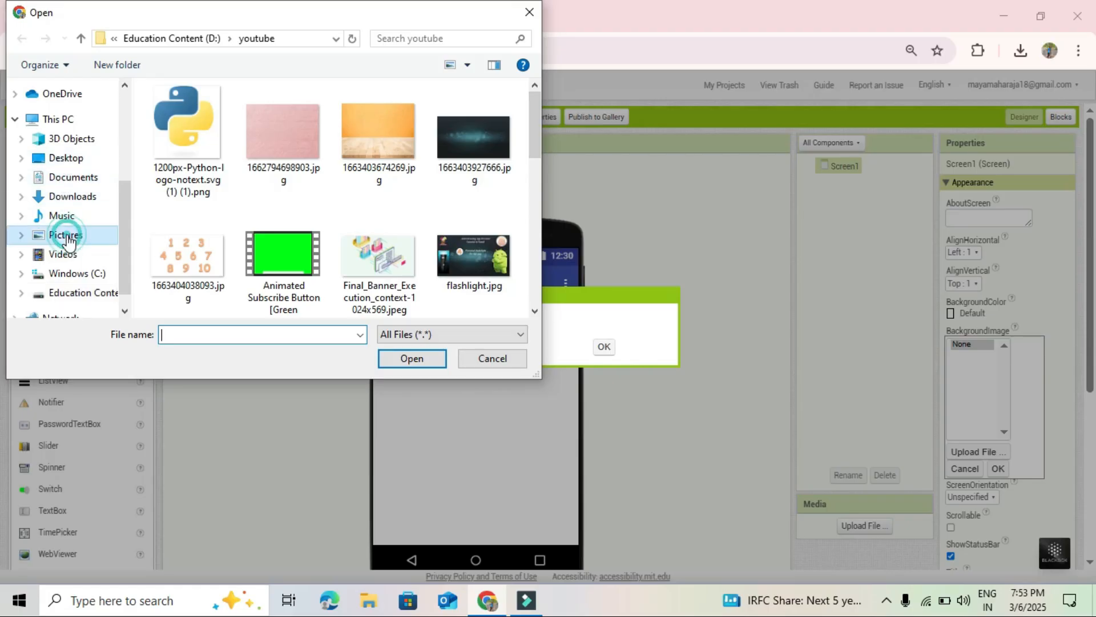
click(403, 140)
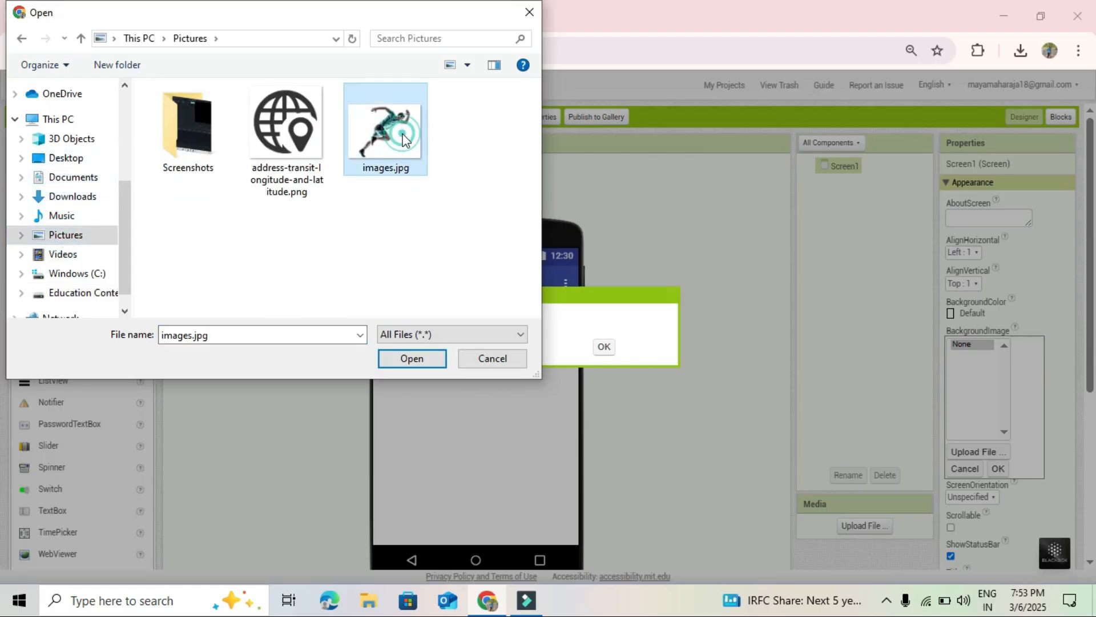
click(412, 358)
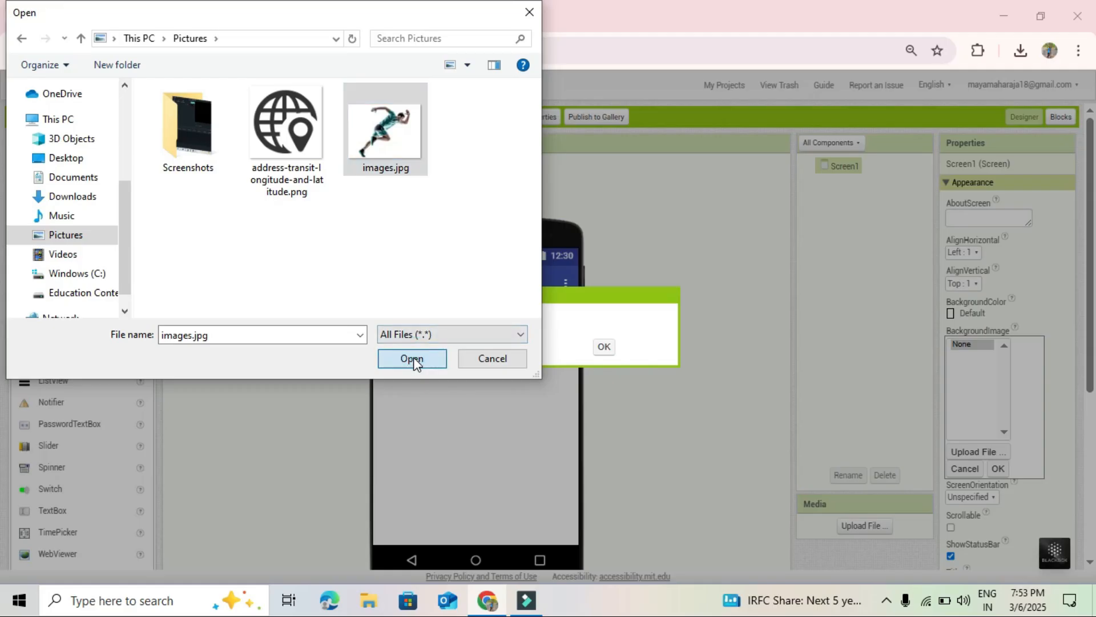
click(604, 346)
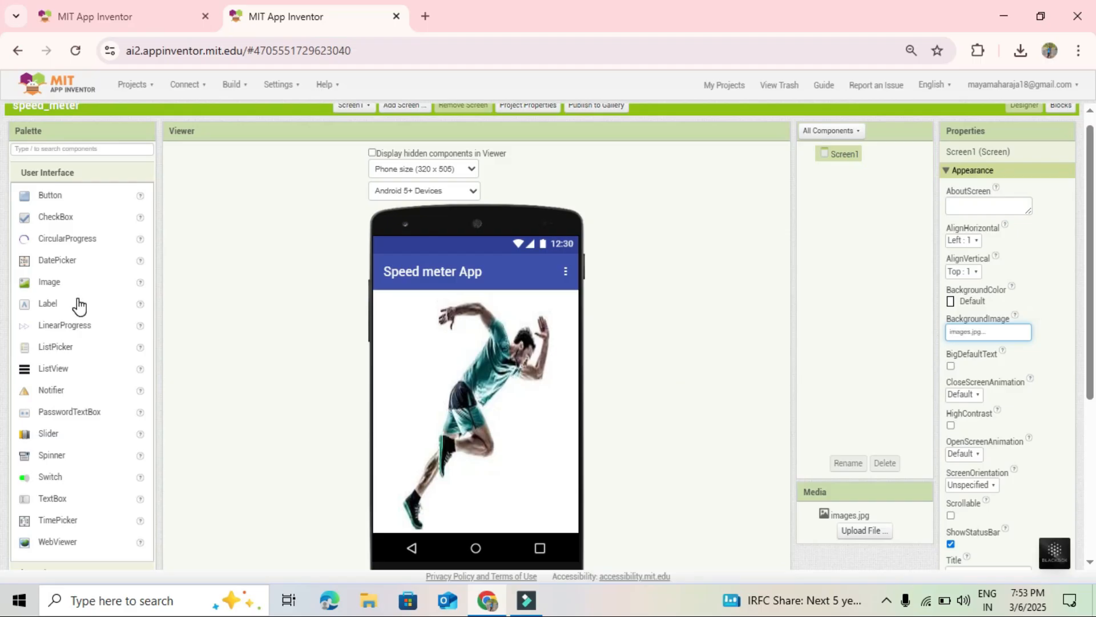
Add a Label component to the screen and set its text to "Speed"
drag(51, 304, 476, 428)
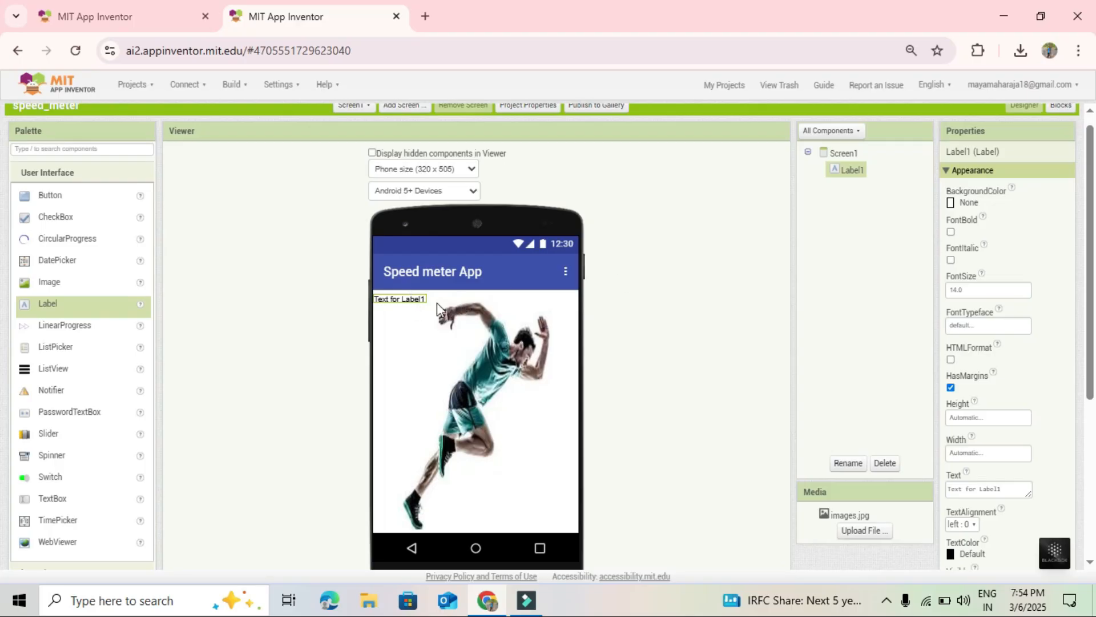
click(421, 299)
drag(1095, 306, 1087, 336)
scroll(1089, 342, down, 1)
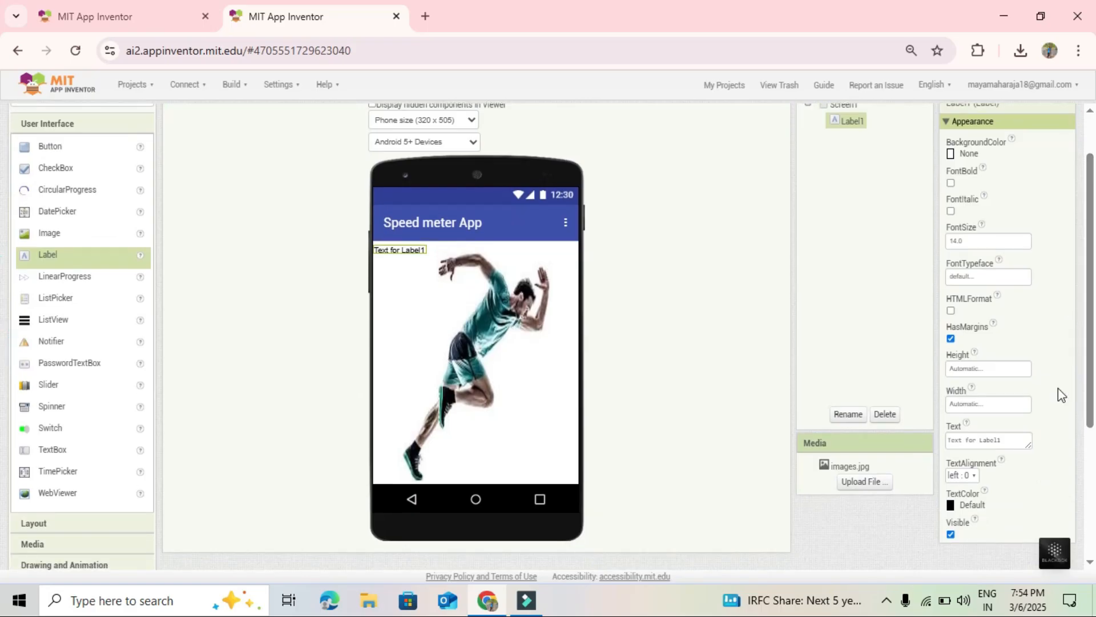
click(1006, 436)
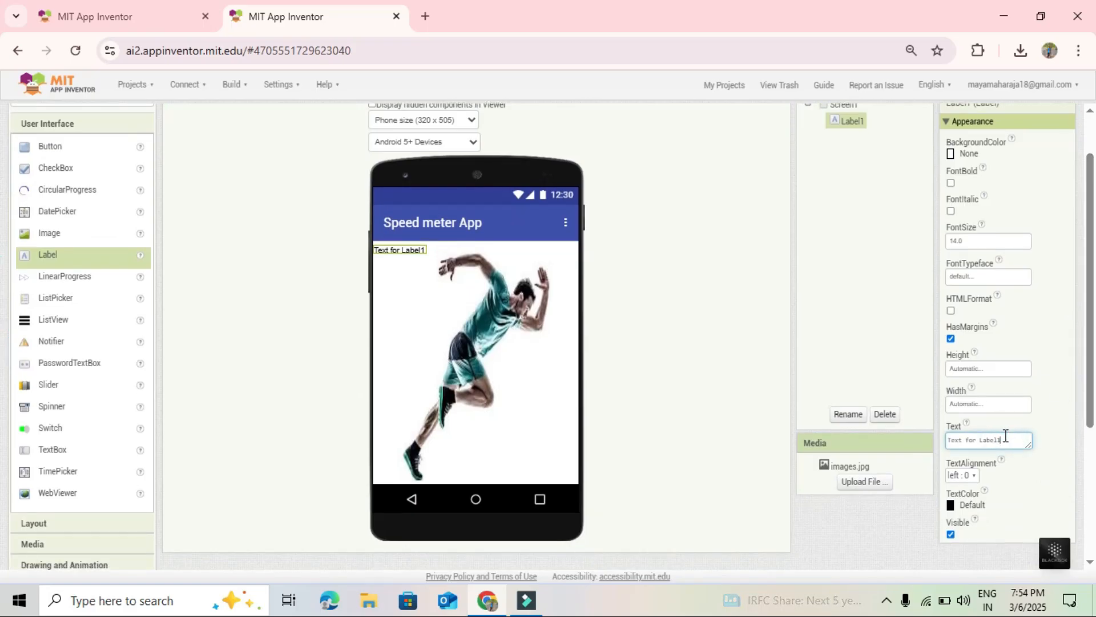
key(ctrl+a)
text(s)
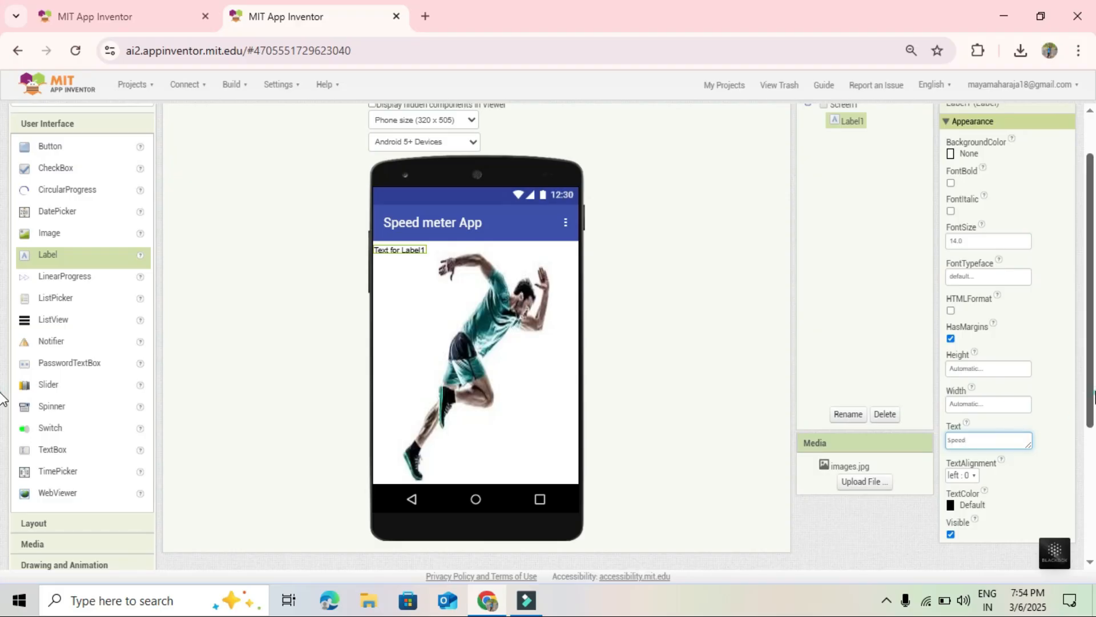
Make the Speed label bold and italic with a font size of 24
scroll(980, 271, up, 2)
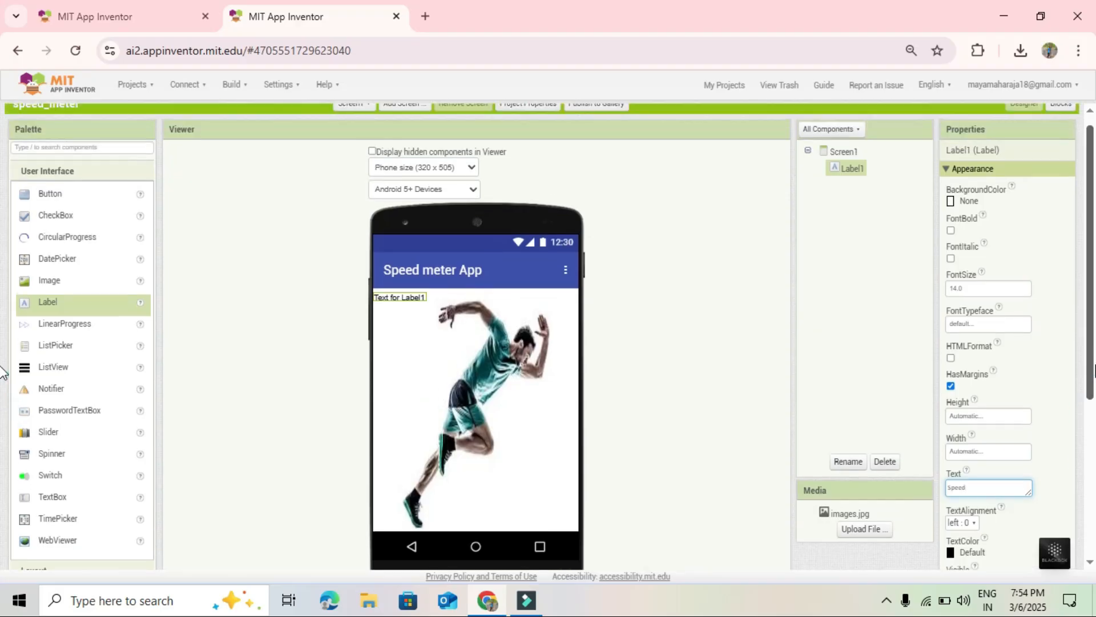
click(950, 231)
click(951, 258)
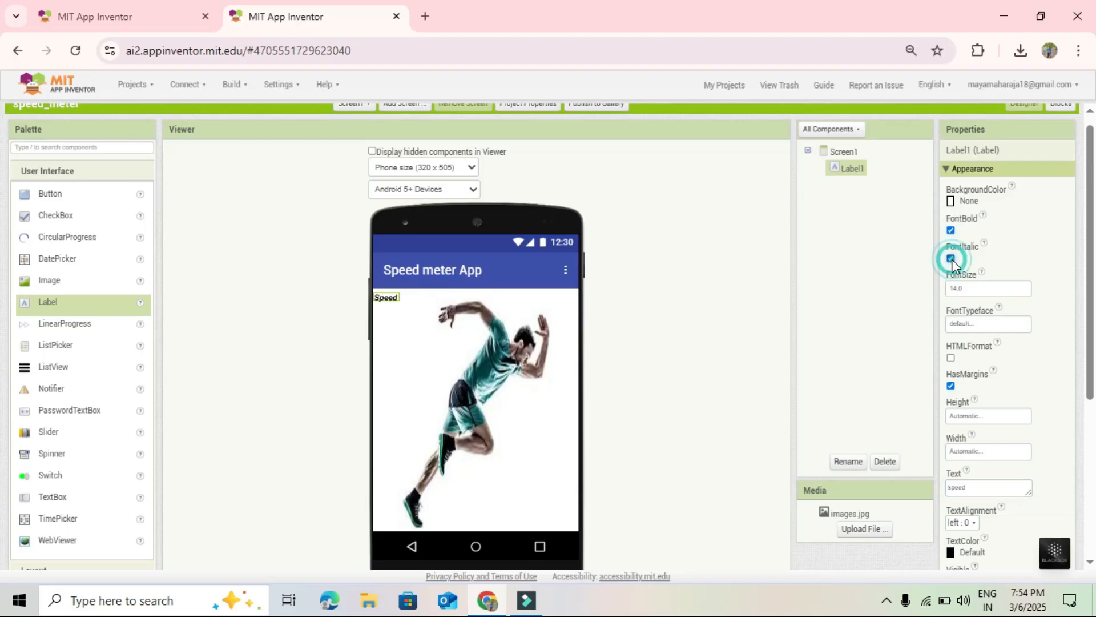
click(974, 288)
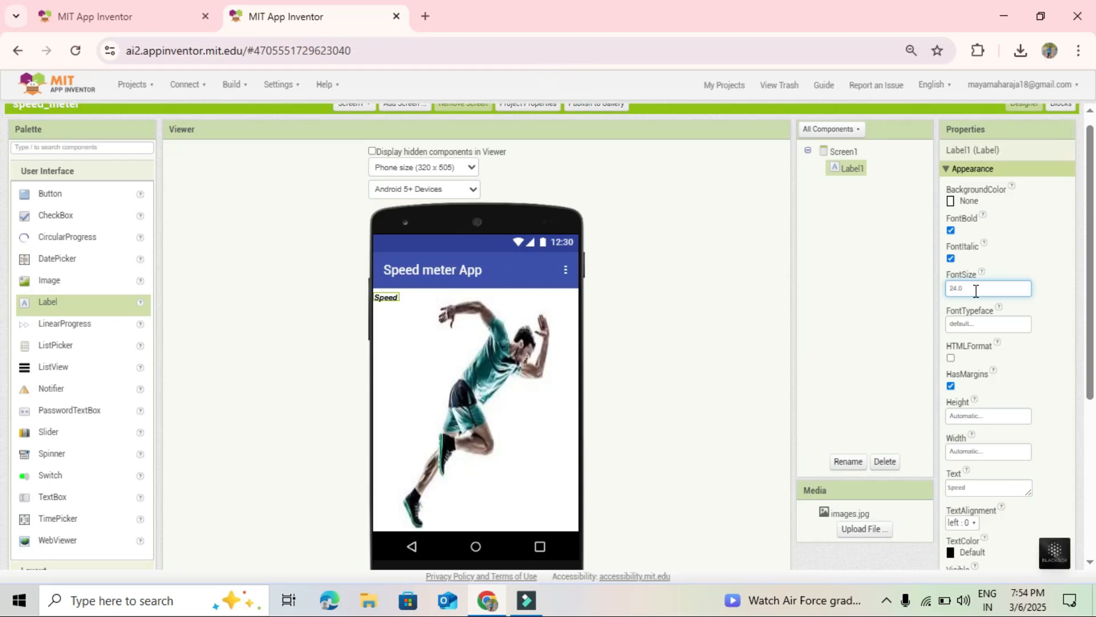
key(Return)
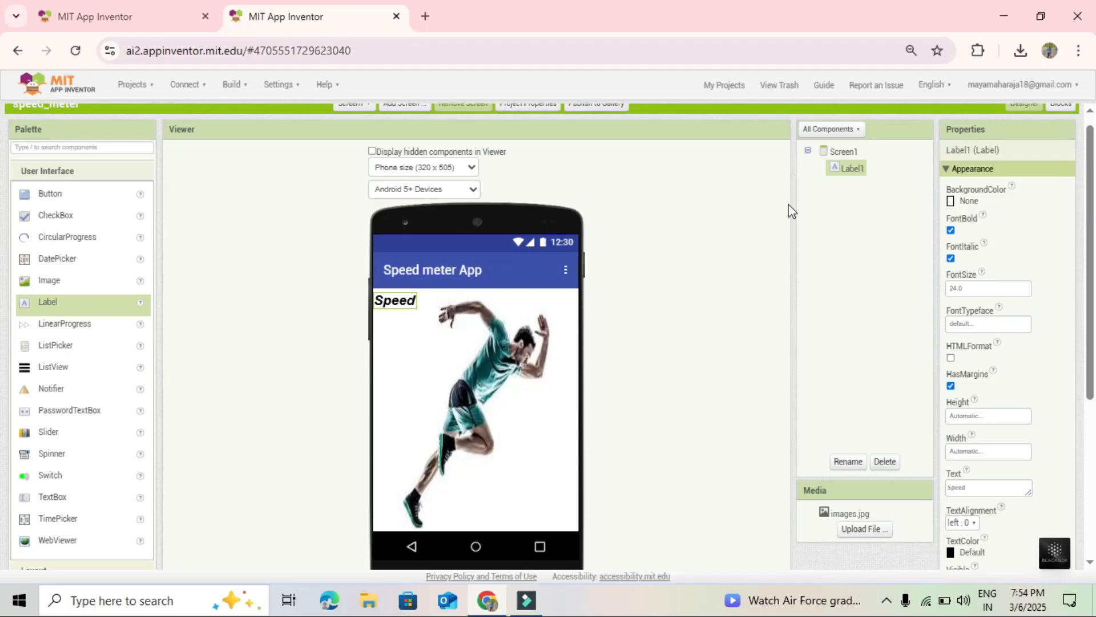
Set the text color of the Speed label to Blue
scroll(3, 229, down, 1)
mouse_move(1095, 224)
mouse_down()
mouse_move(1095, 236)
mouse_move(1093, 221)
mouse_up()
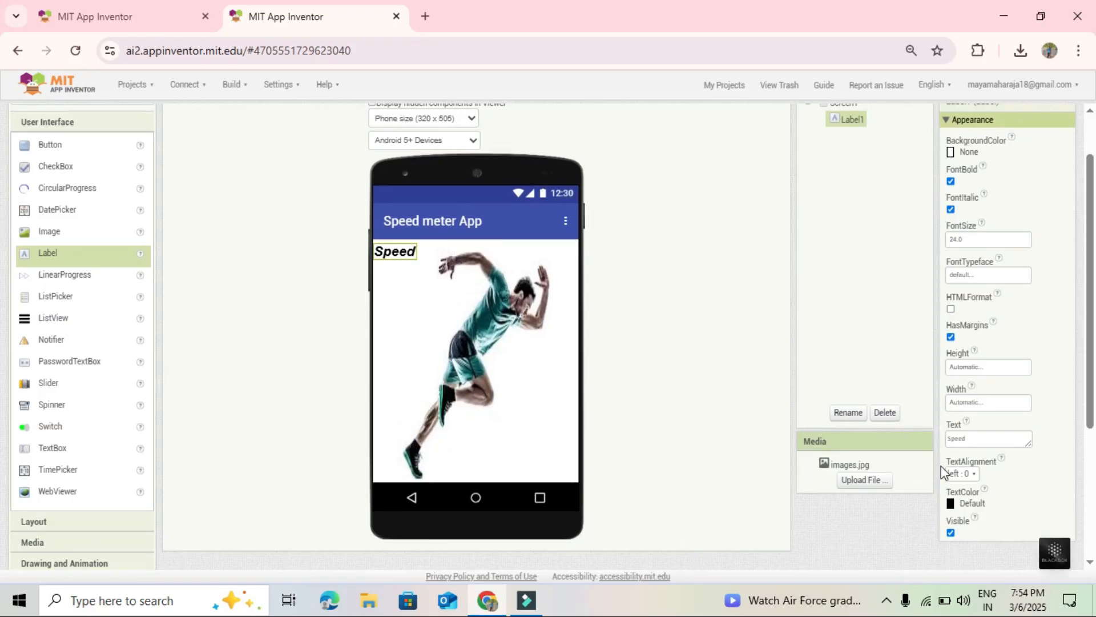
click(951, 504)
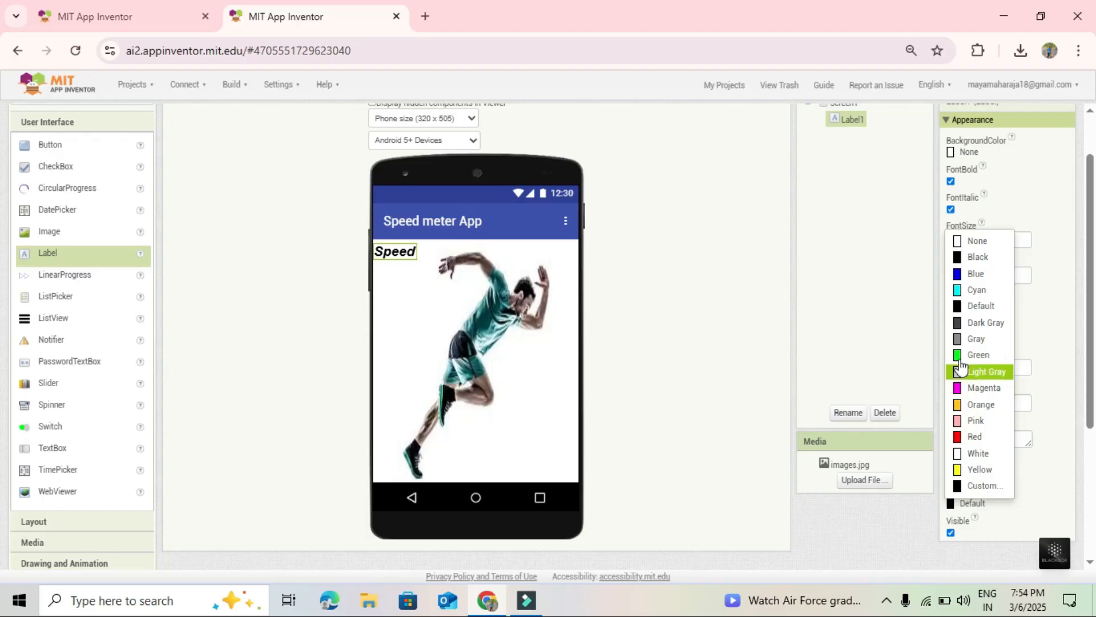
click(965, 279)
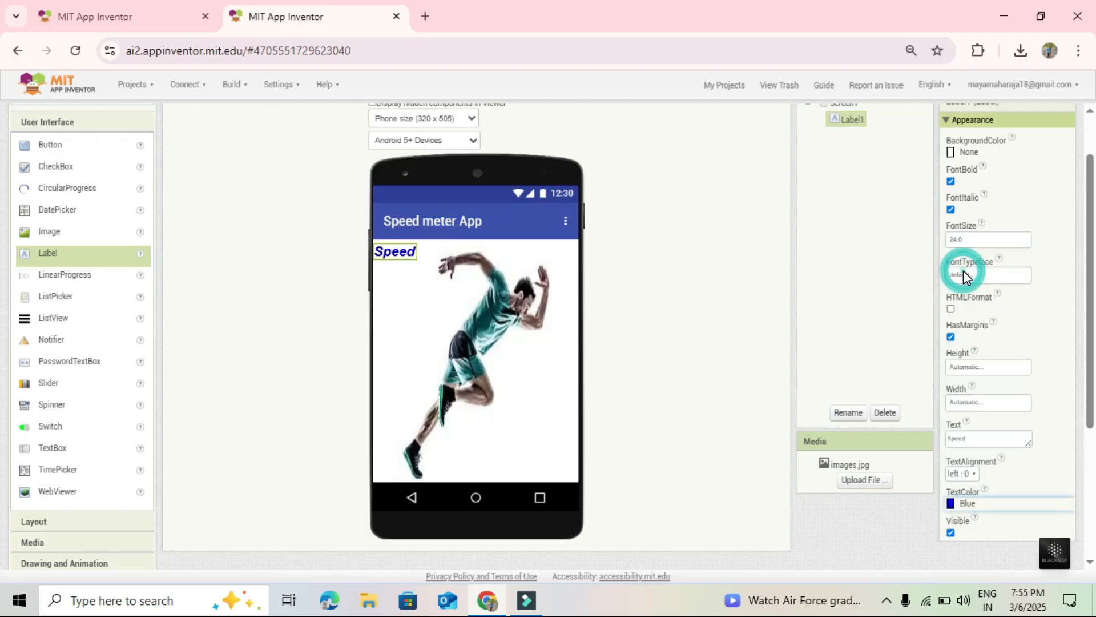
Set Screen1's horizontal alignment to Center and its vertical alignment to Bottom
scroll(3, 320, up, 2)
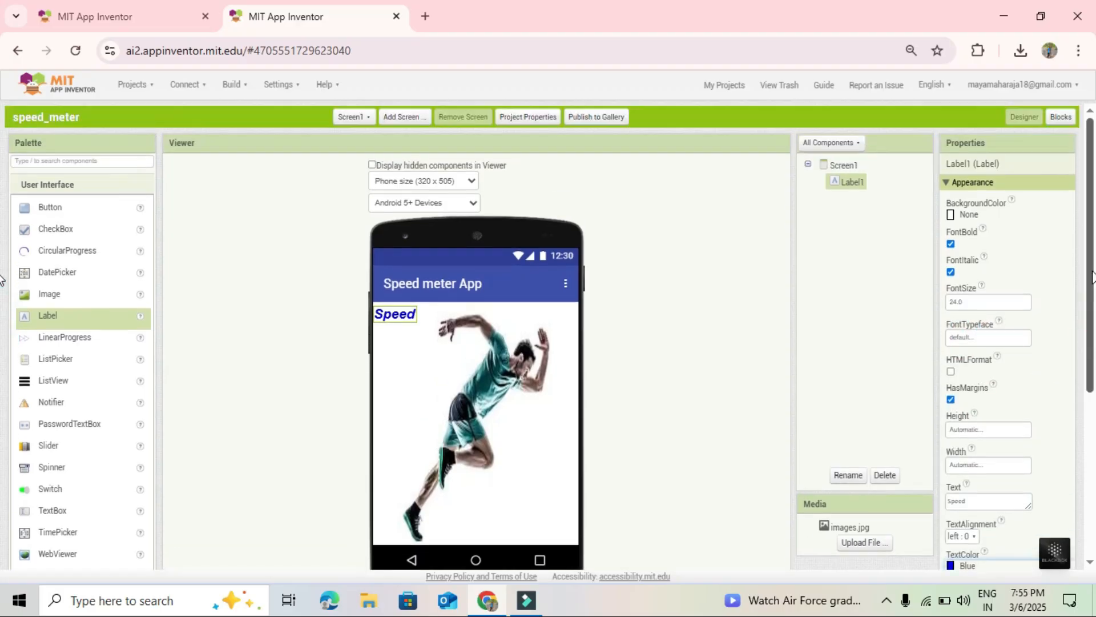
click(844, 168)
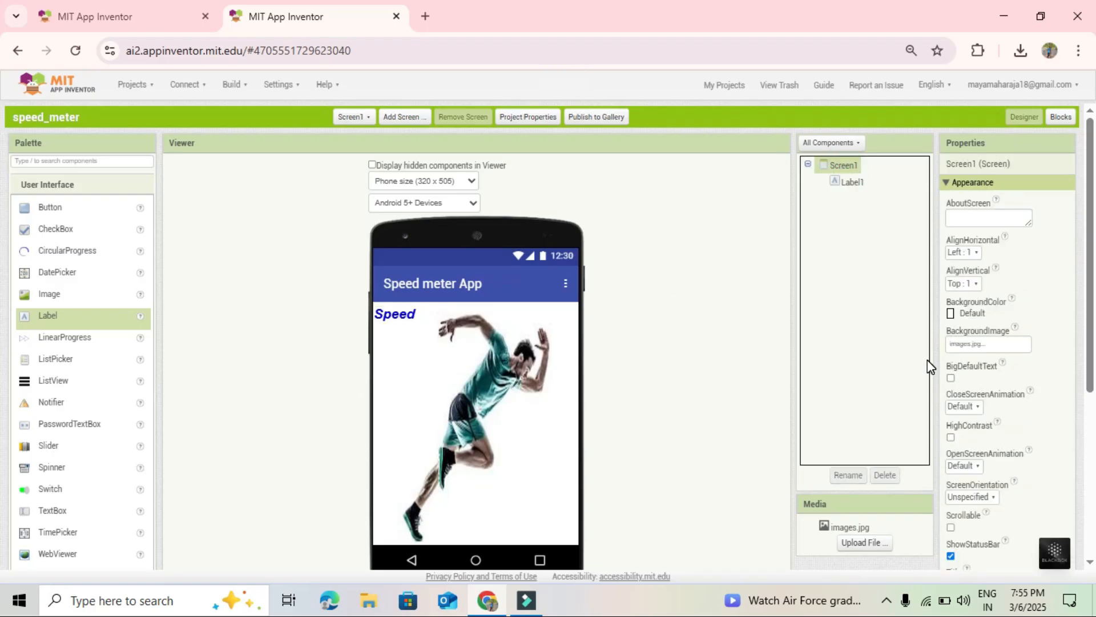
click(964, 252)
click(968, 291)
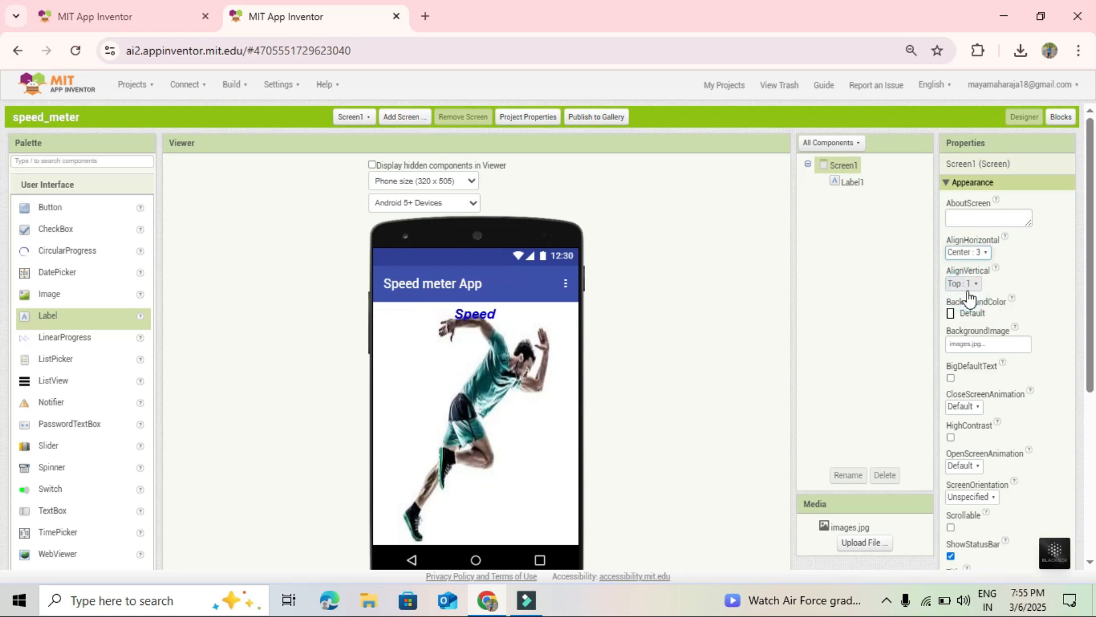
click(965, 287)
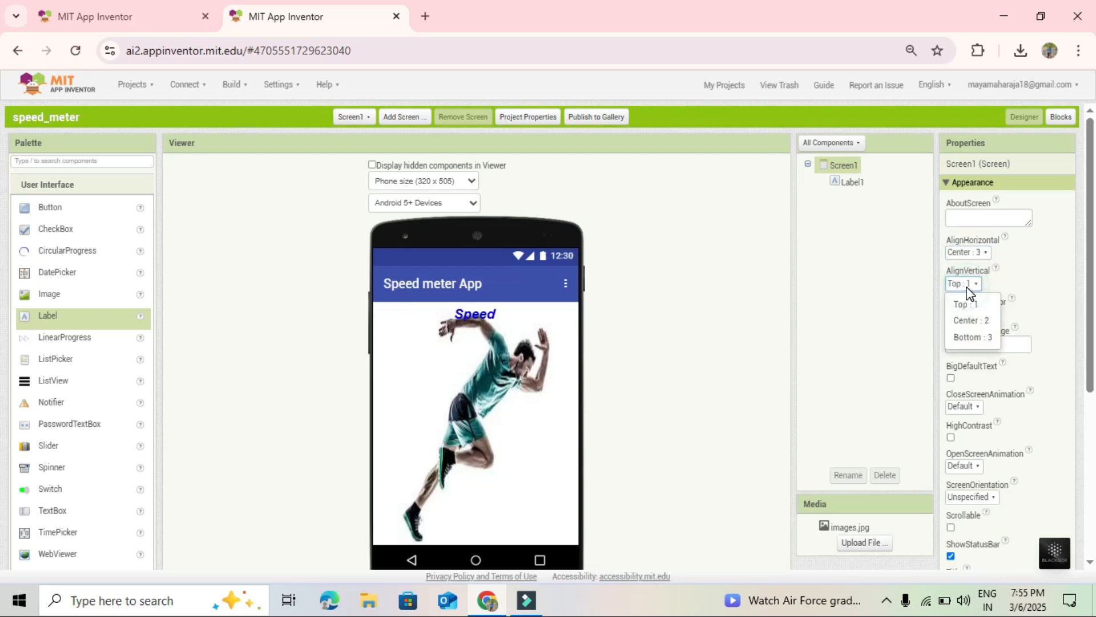
click(965, 320)
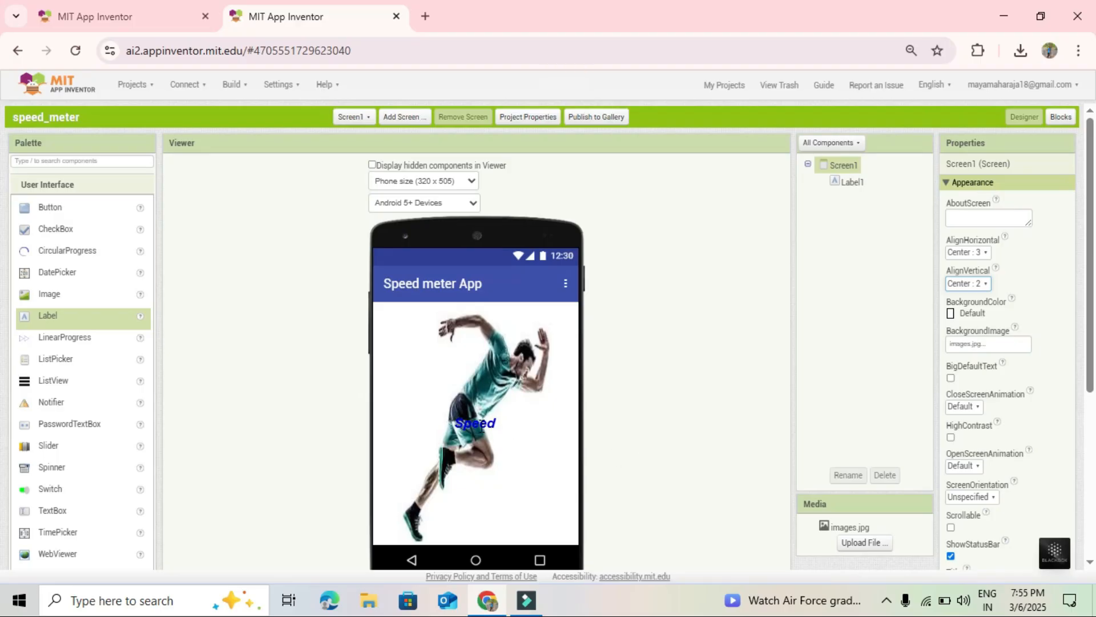
click(981, 284)
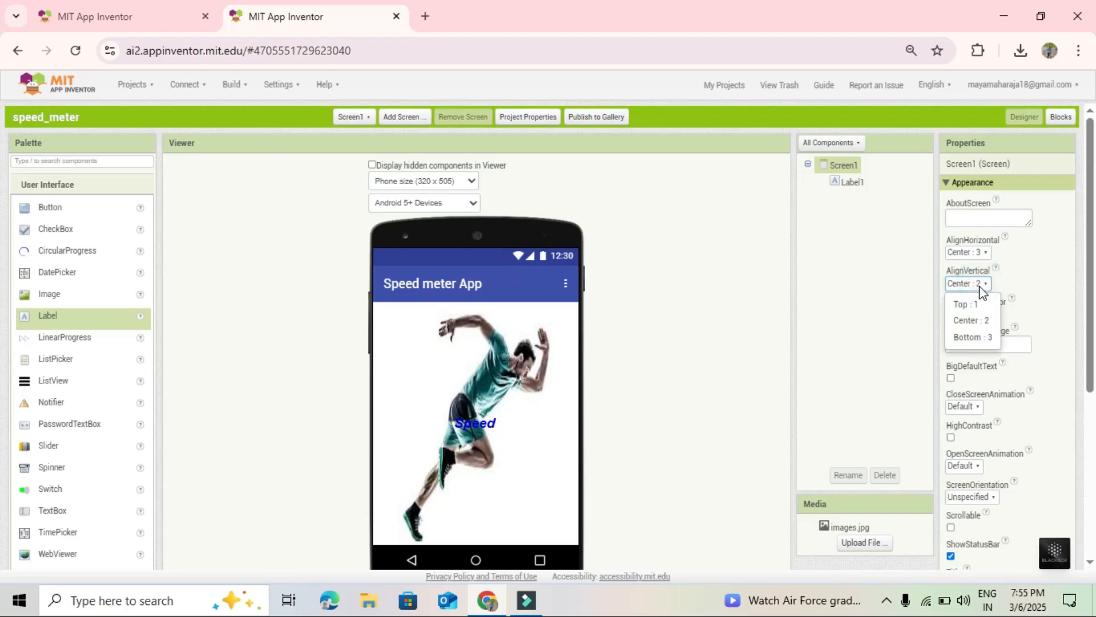
click(973, 338)
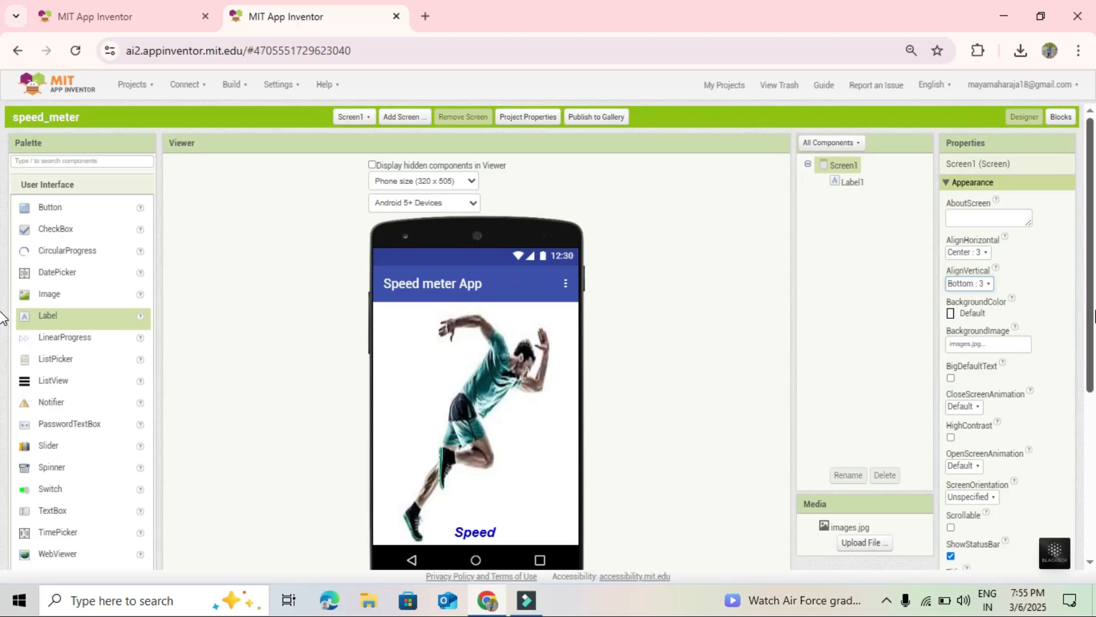
Add a second Label component below the Speed label and set its text to "0 M/S"
mouse_move(1093, 313)
mouse_down()
mouse_move(1094, 345)
mouse_move(1095, 316)
mouse_up()
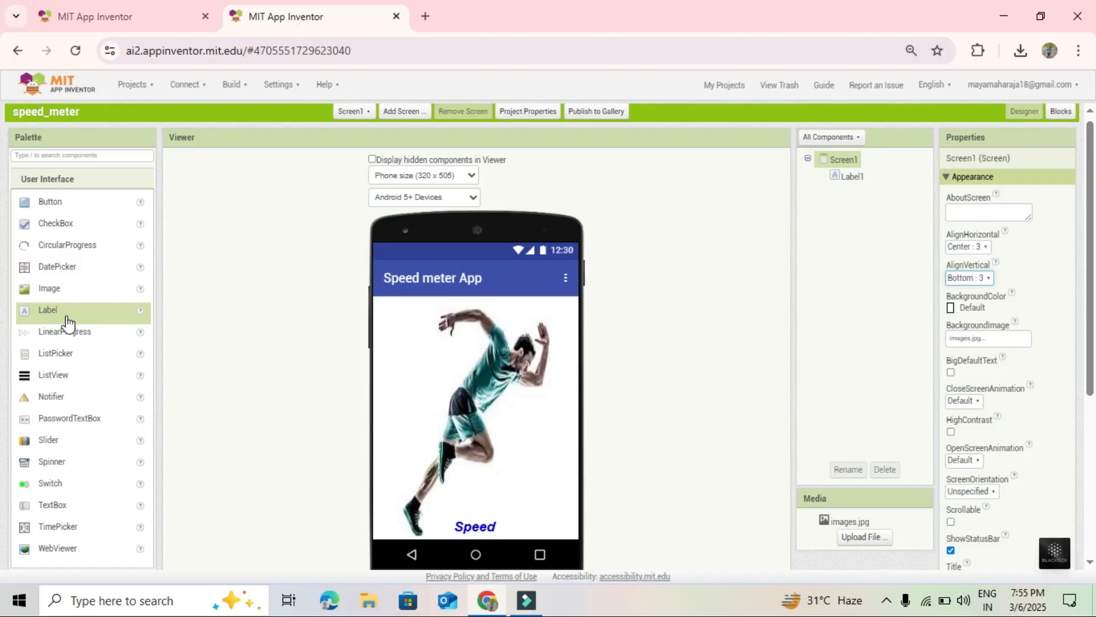
drag(67, 313, 514, 529)
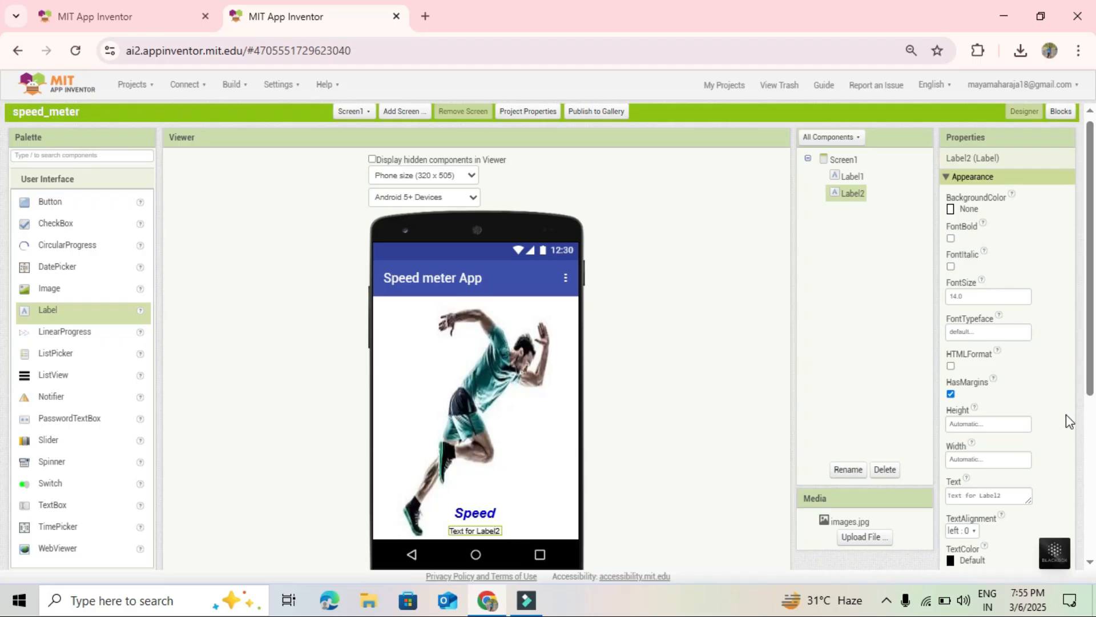
click(1006, 492)
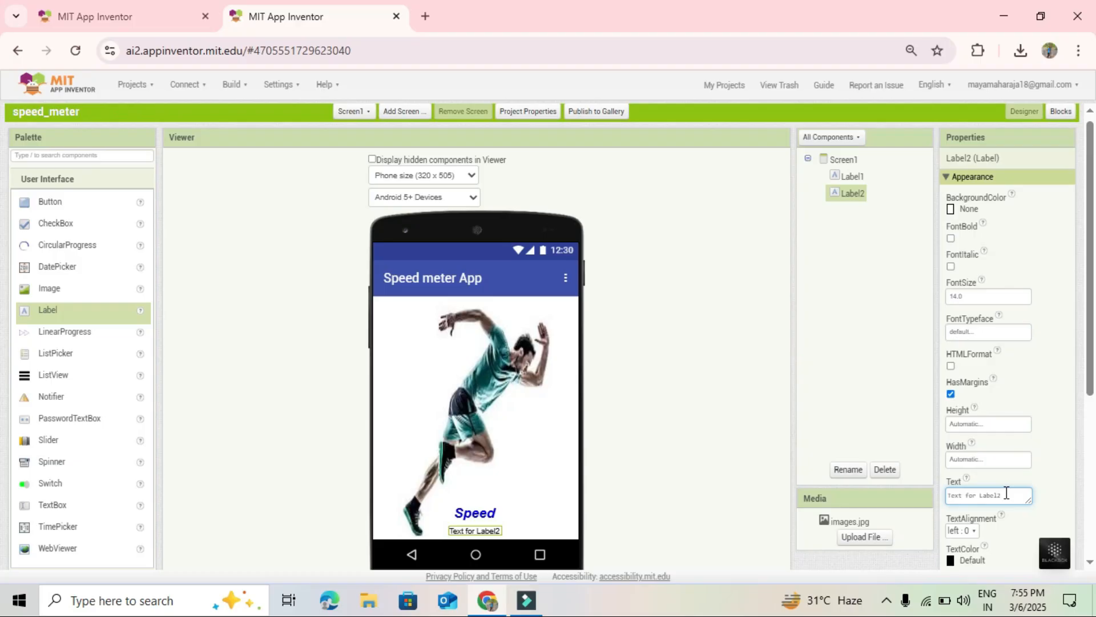
click(1007, 492)
key(ctrl+a)
text(e)
Make the "0 M/S" label bold with a font size of 19
click(951, 239)
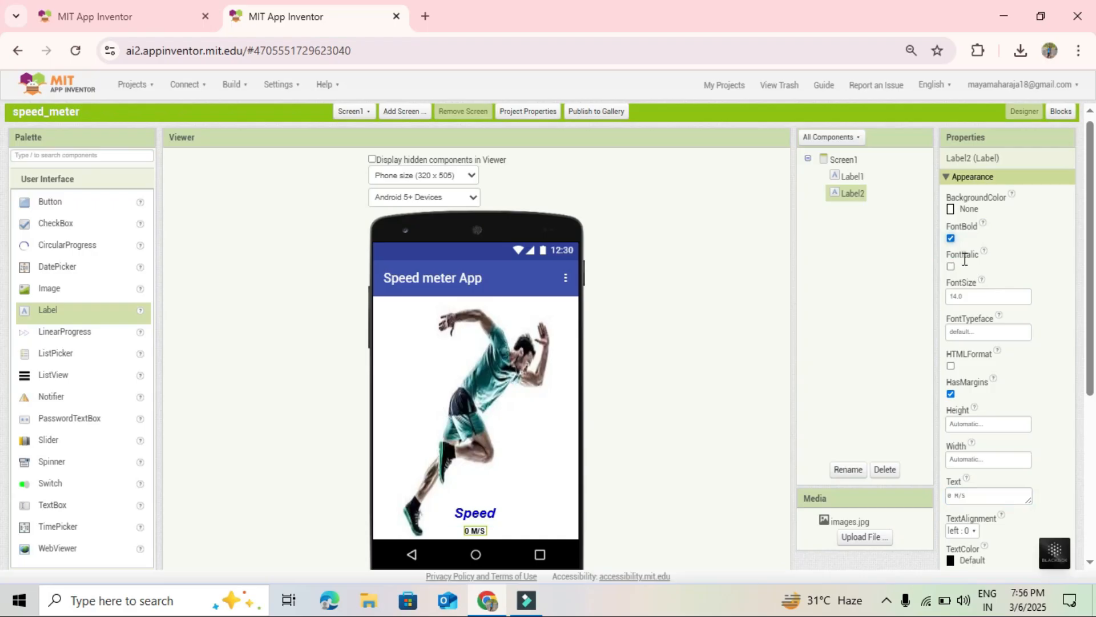
click(953, 272)
click(957, 296)
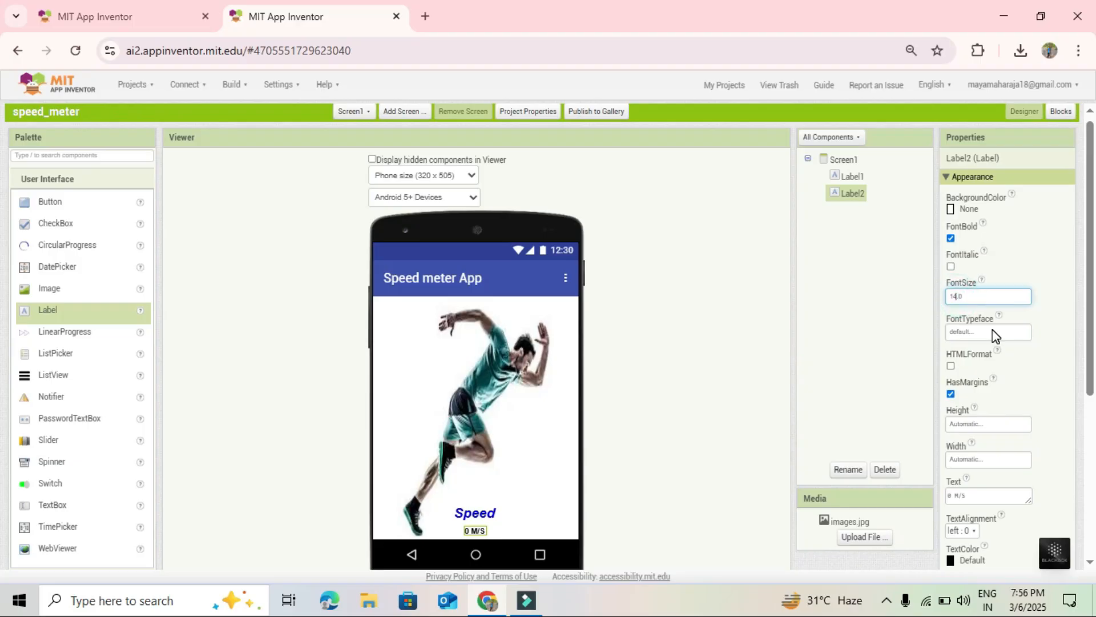
key(BackSpace)
text(8)
key(Return)
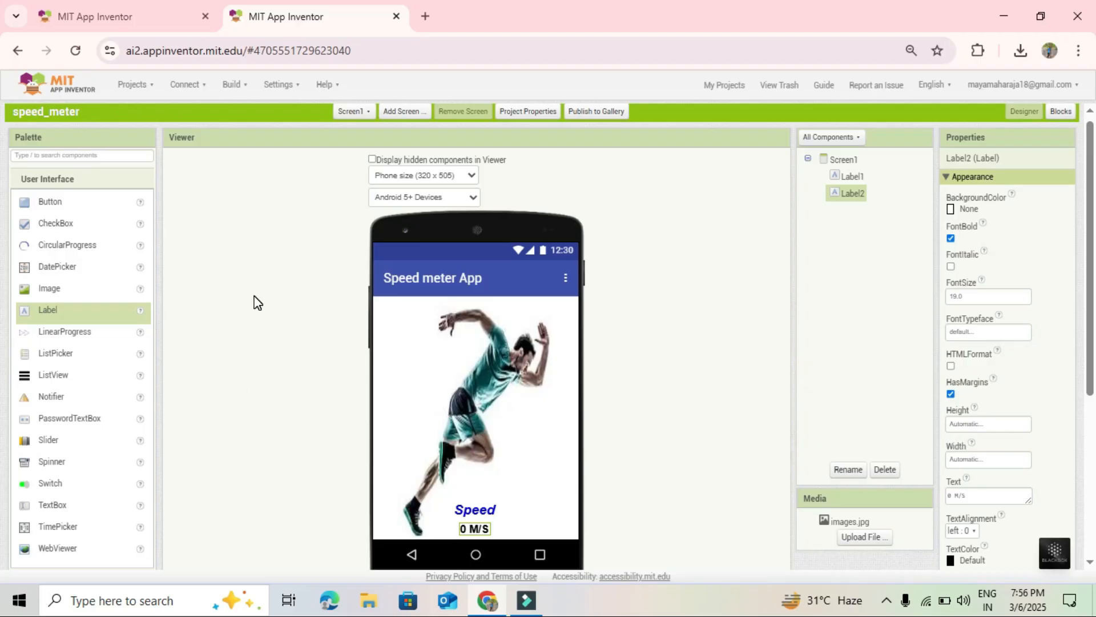
Add a LocationSensor component from the Sensors category to the screen
click(97, 181)
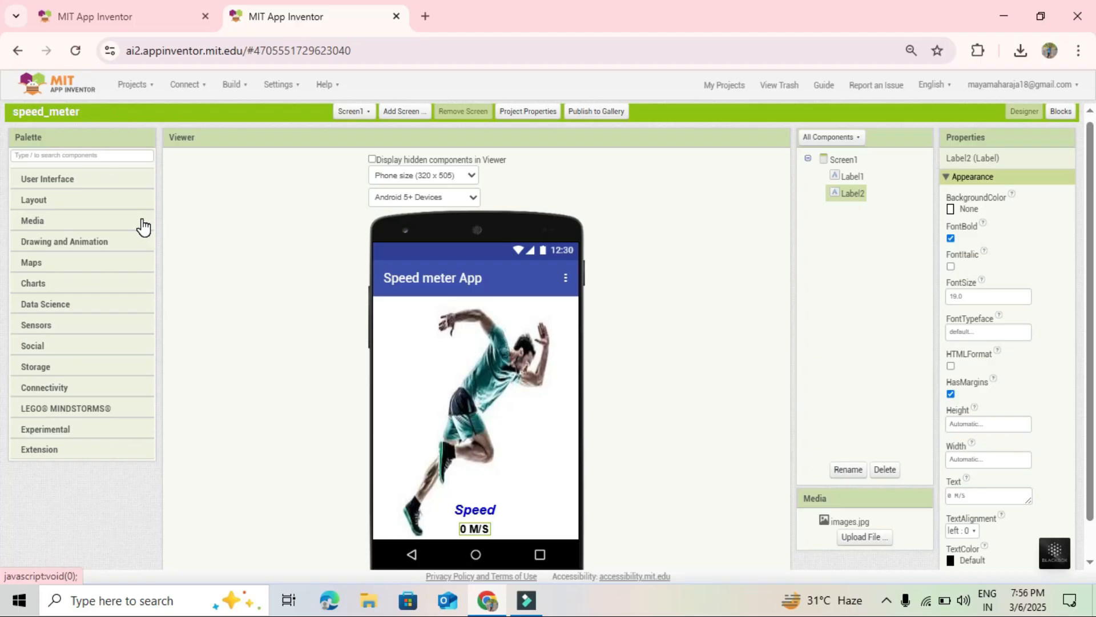
click(47, 330)
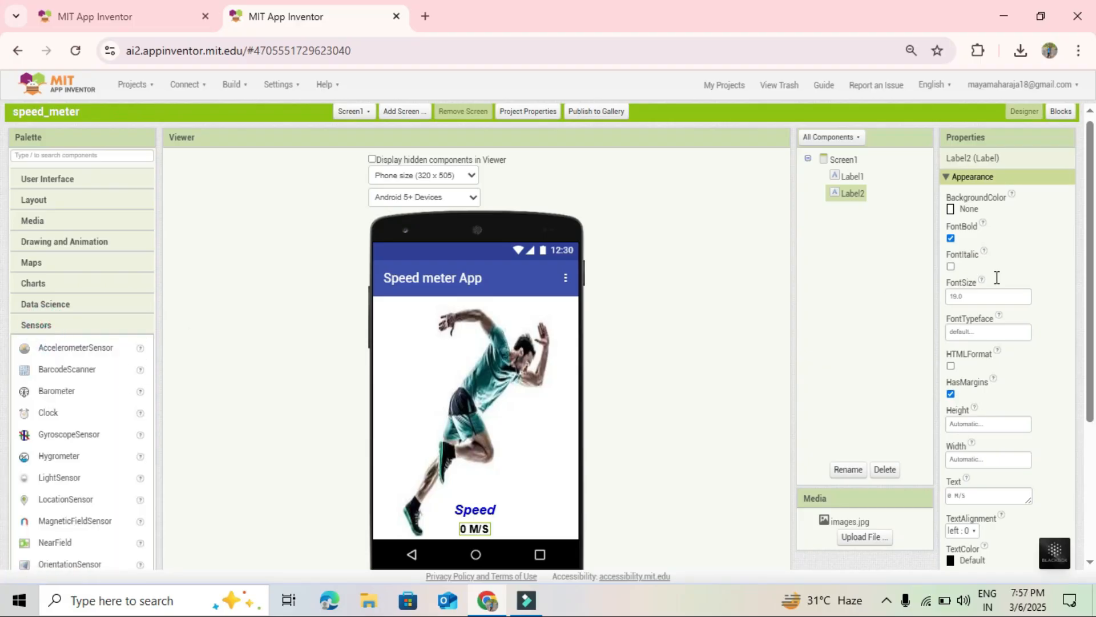
drag(1090, 265, 1091, 311)
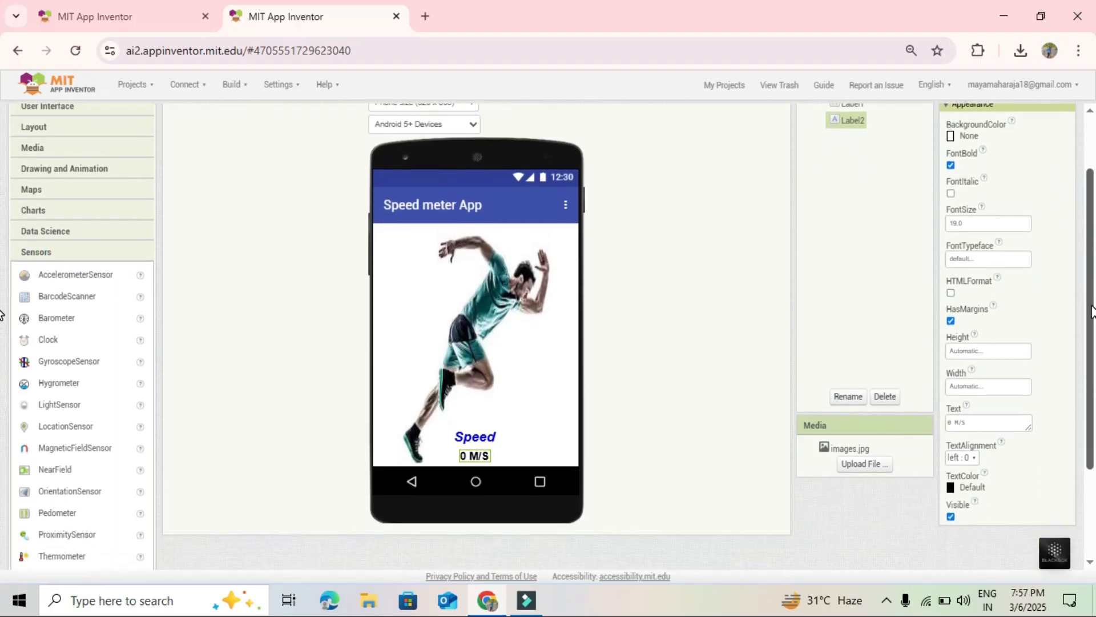
drag(82, 433, 465, 387)
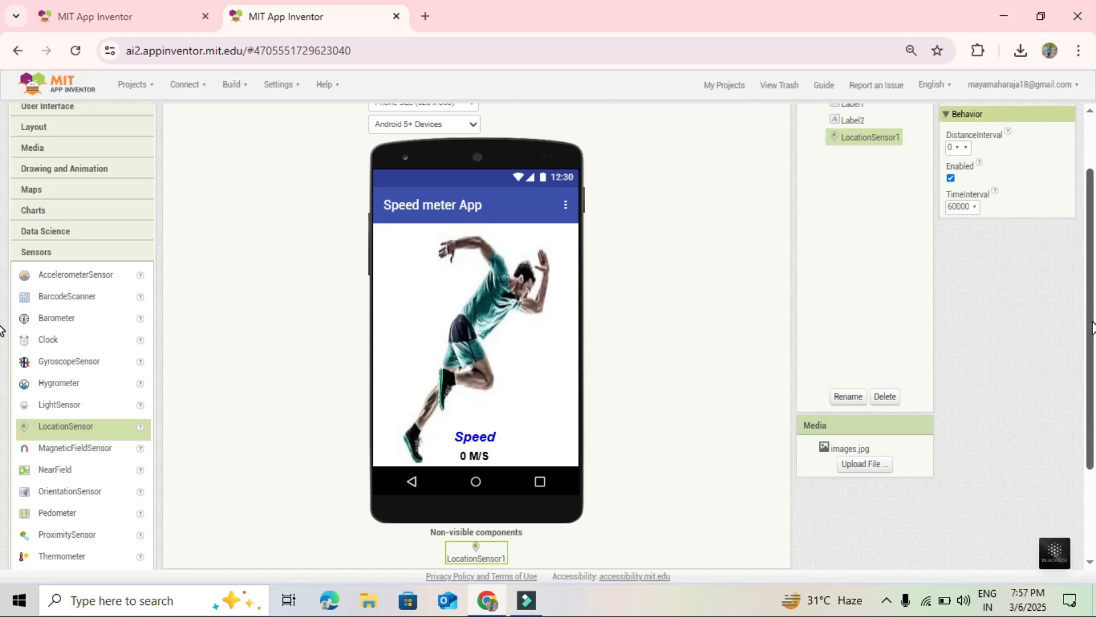
scroll(2, 286, up, 2)
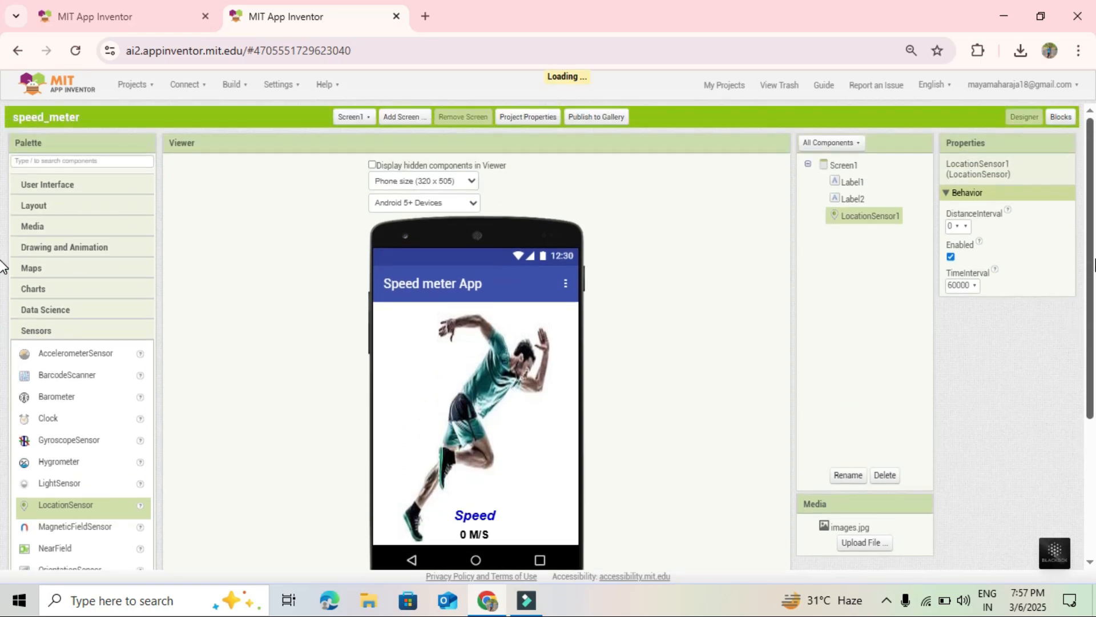
scroll(2, 274, down, 2)
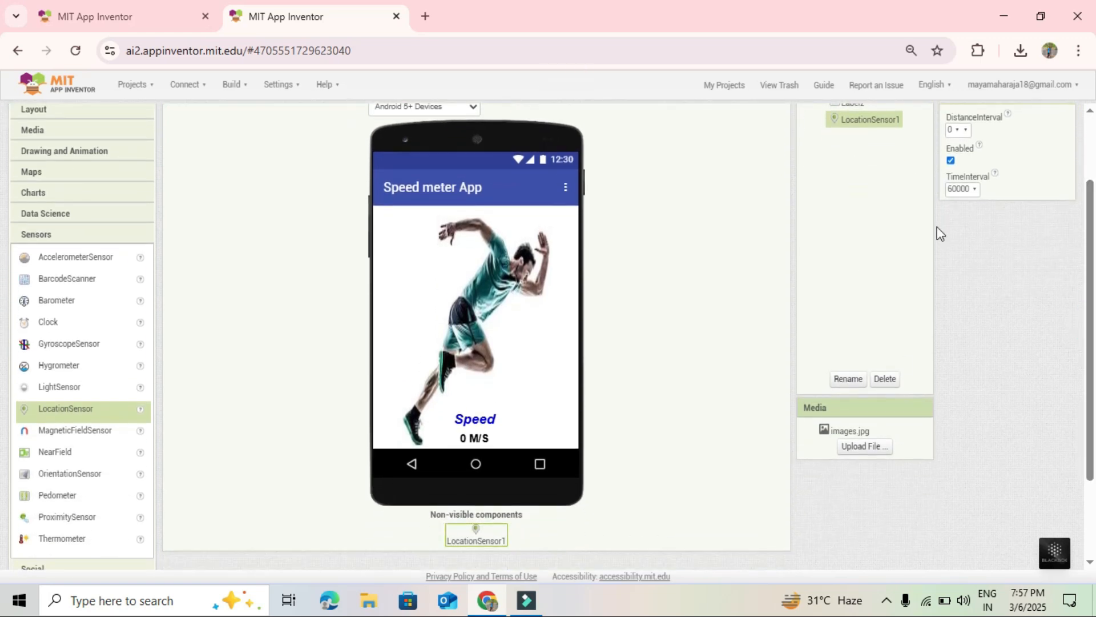
scroll(2, 309, up, 2)
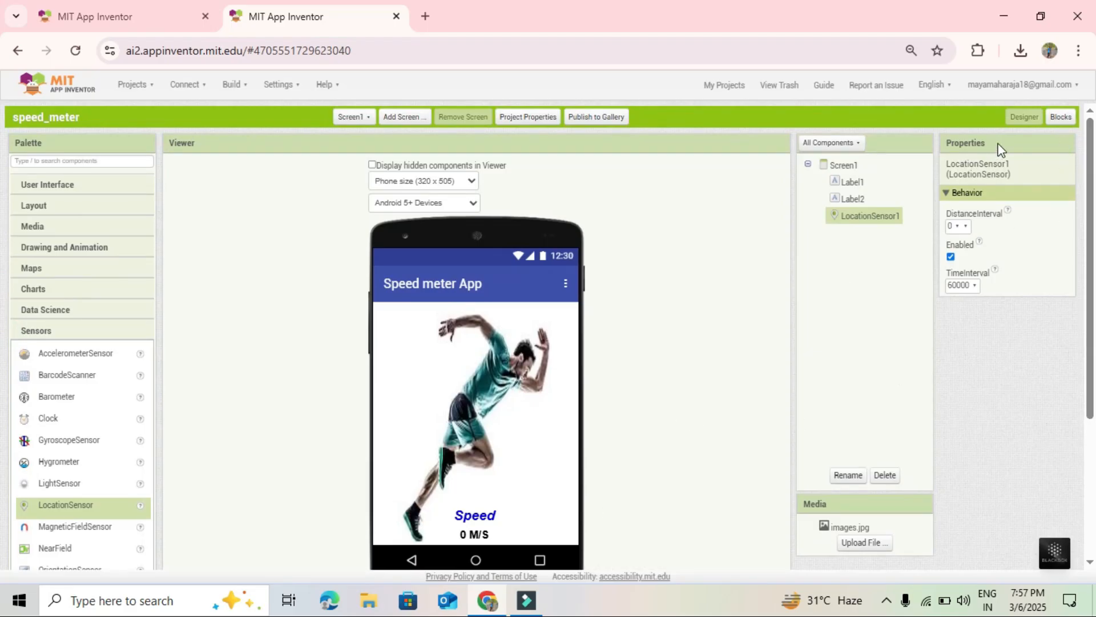
Switch to the Blocks editor and place a when LocationSensor1.LocationChanged event block in the workspace
click(1061, 117)
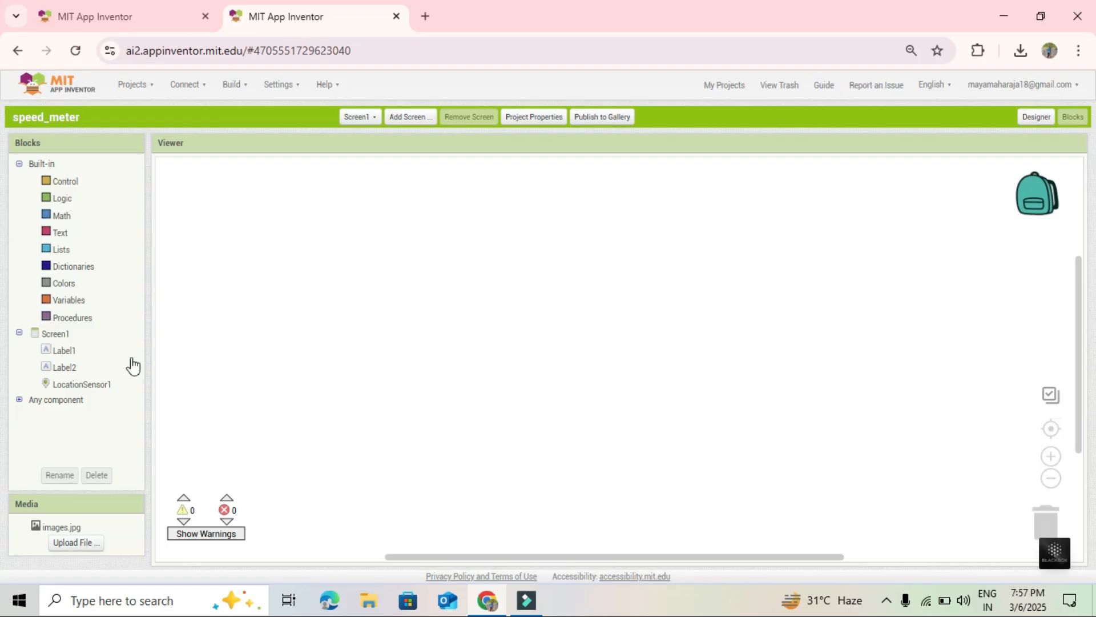
click(99, 386)
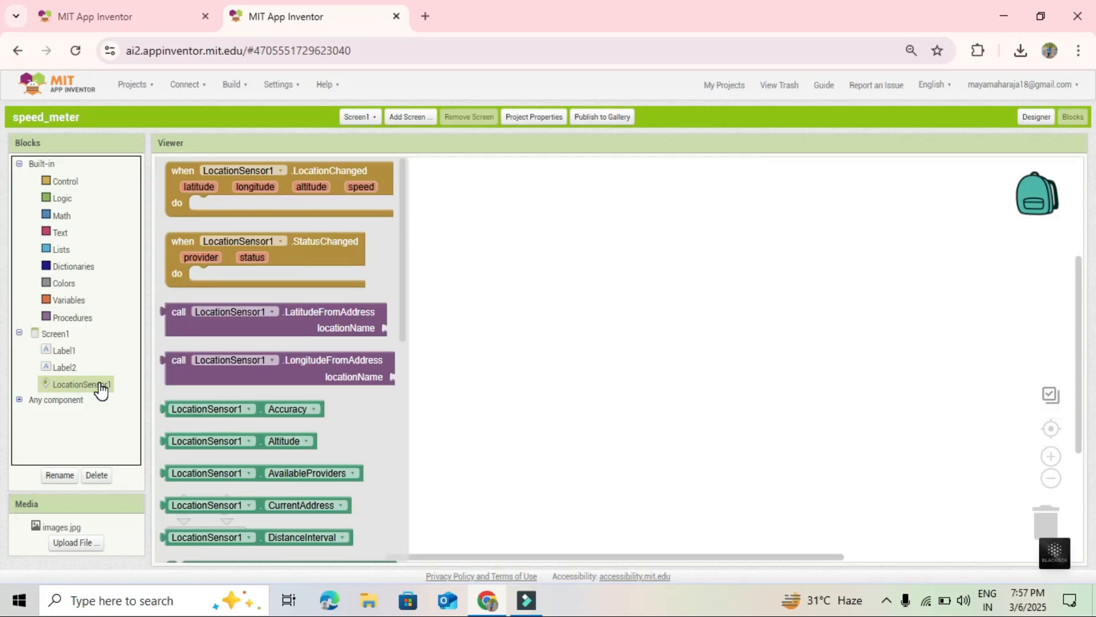
click(282, 176)
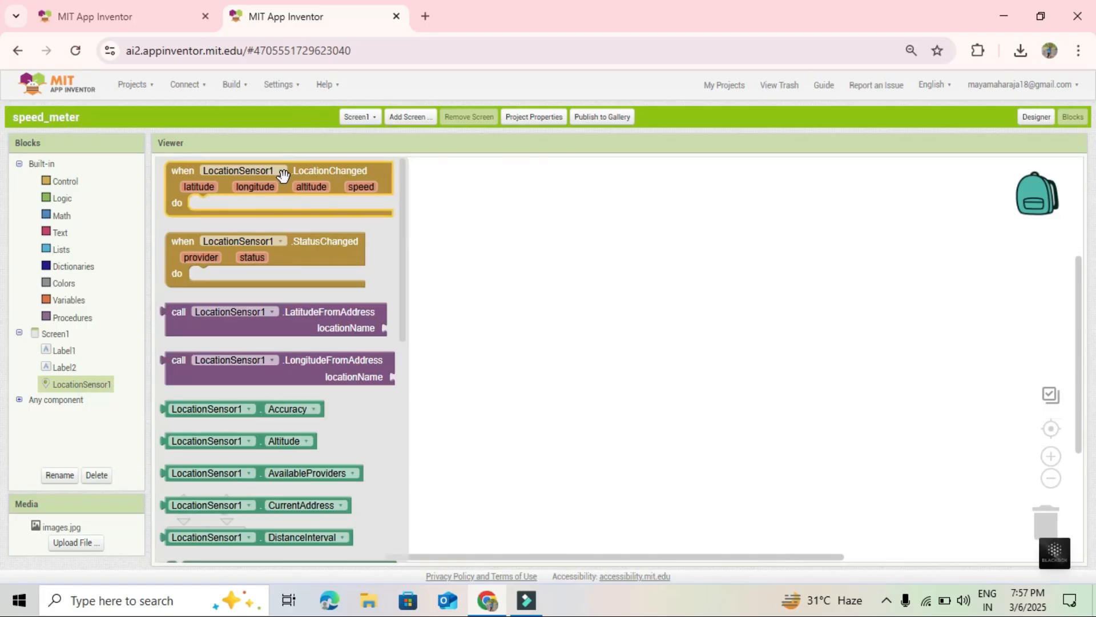
drag(282, 175, 438, 206)
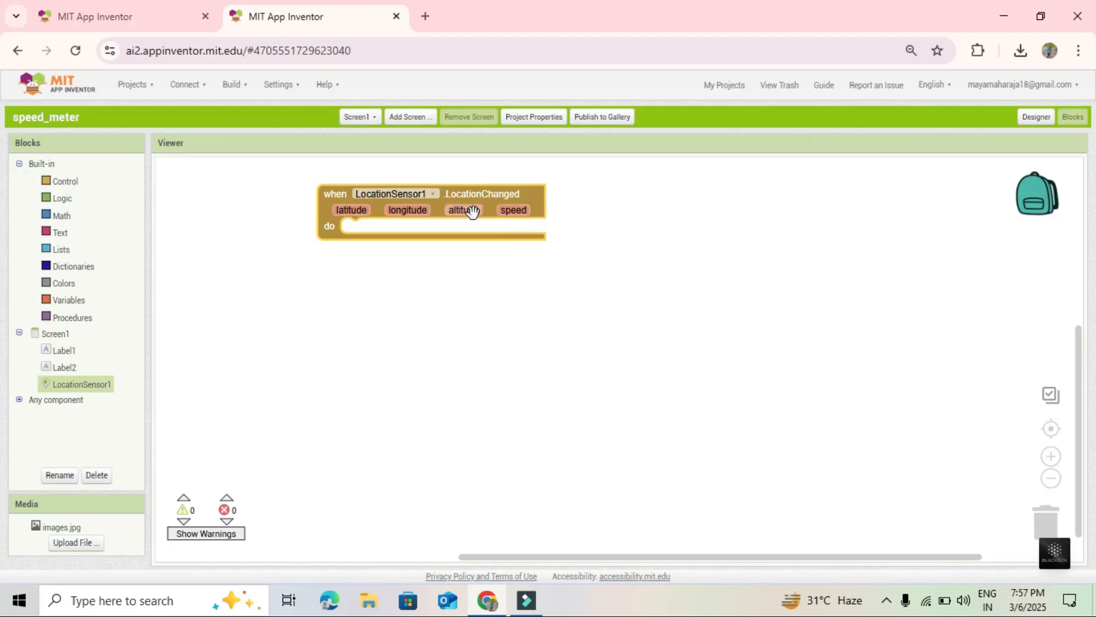
Put a set Label2.Text to block inside the LocationChanged event block
mouse_move(513, 210)
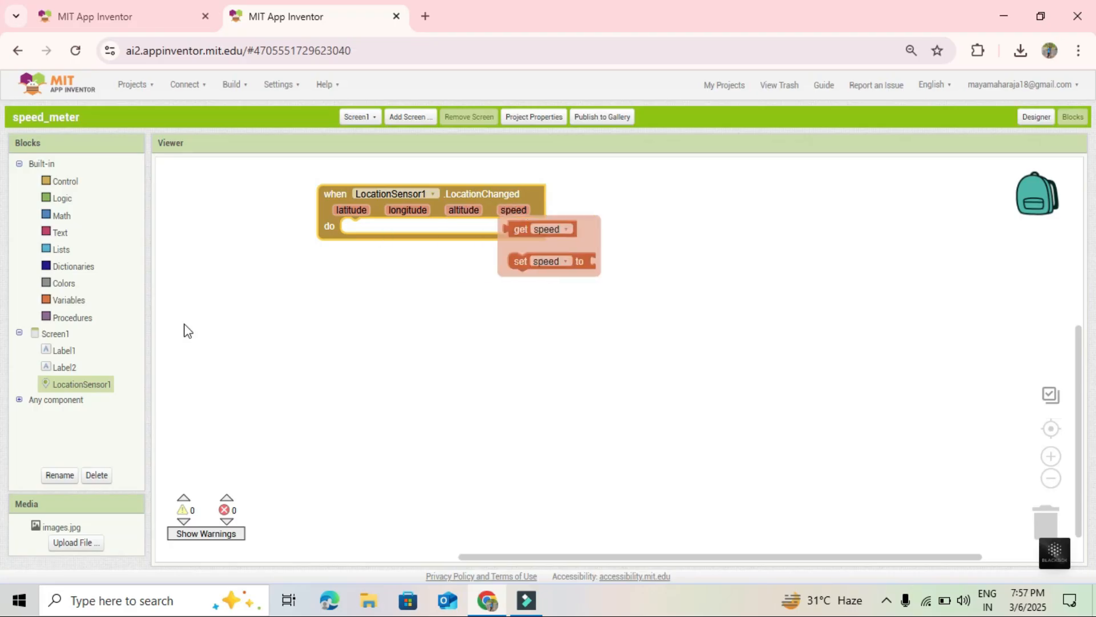
click(54, 371)
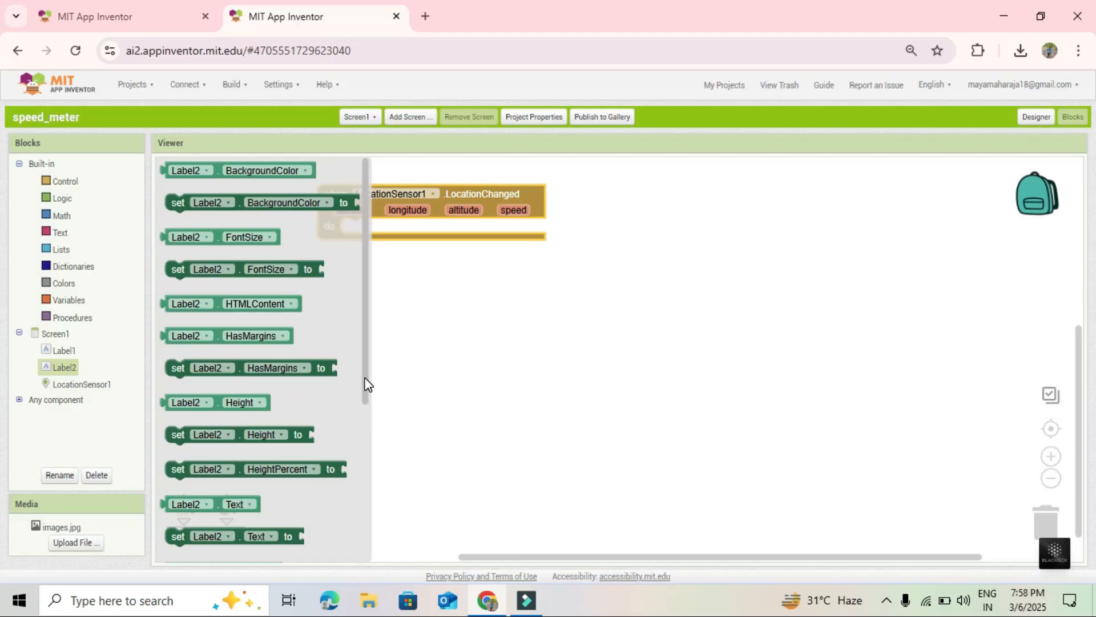
drag(364, 390, 366, 407)
scroll(365, 418, down, 1)
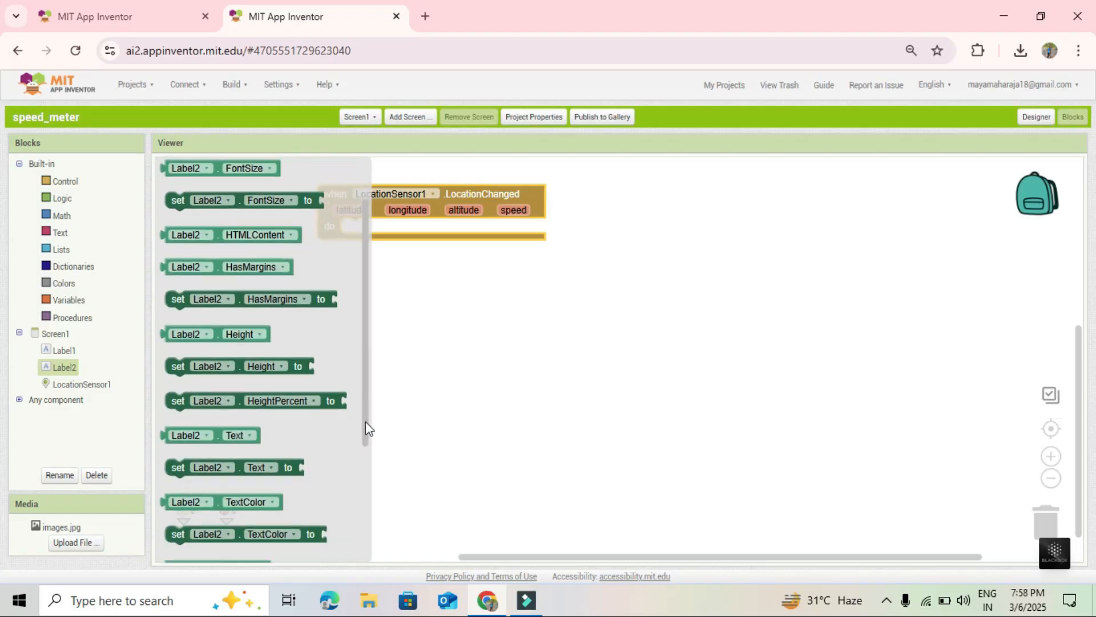
drag(289, 456, 454, 227)
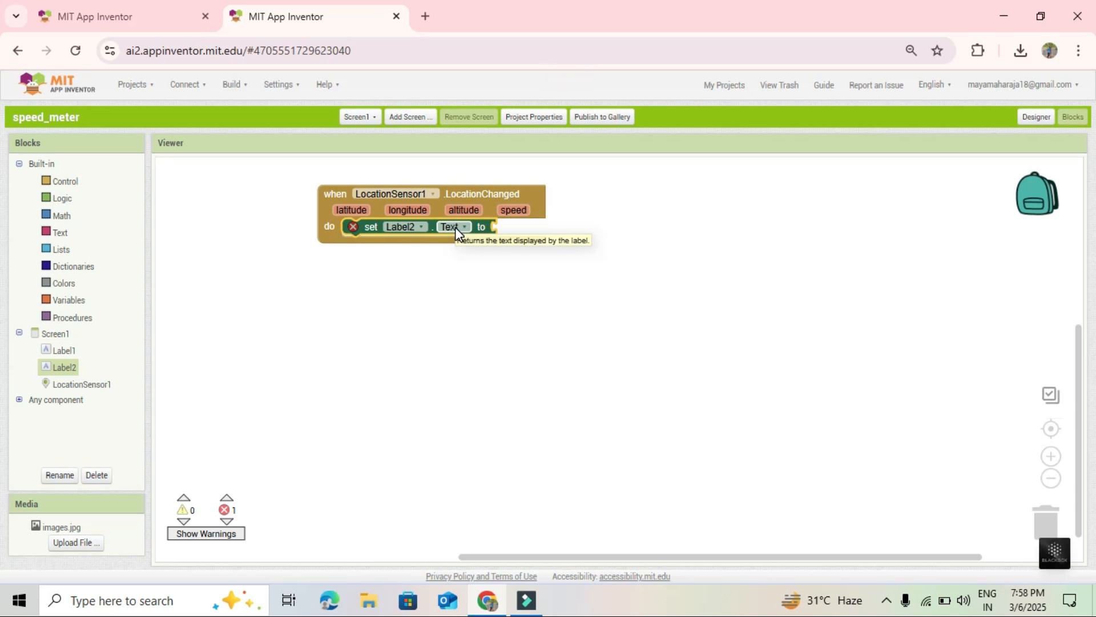
Attach a join text block to the value socket of the set Label2.Text block
click(60, 232)
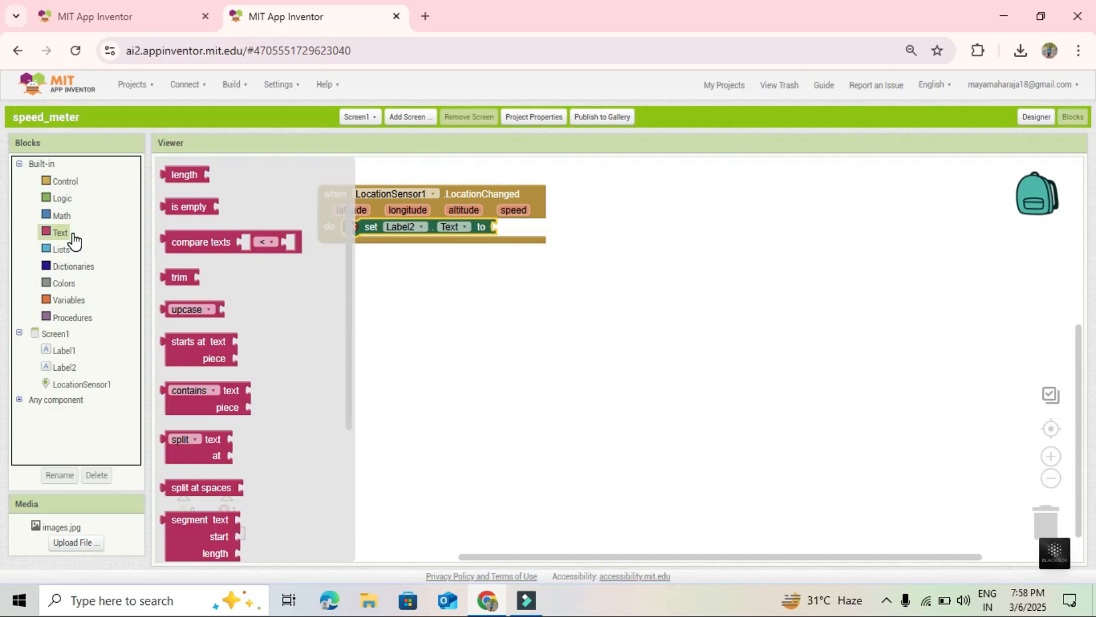
click(253, 320)
click(348, 333)
drag(348, 333, 347, 283)
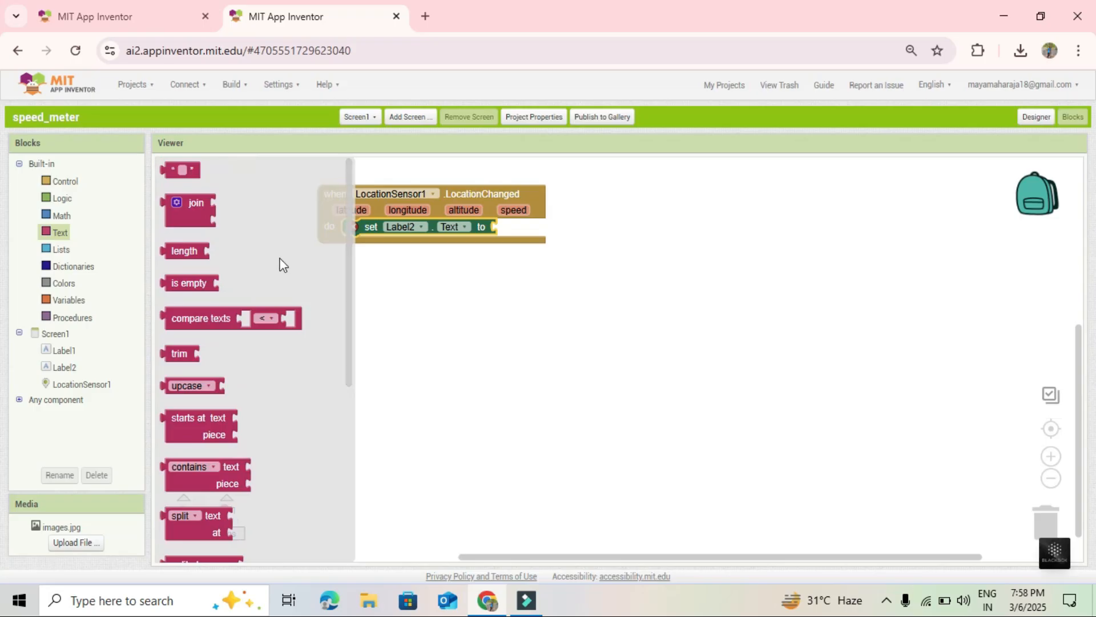
drag(194, 220, 529, 245)
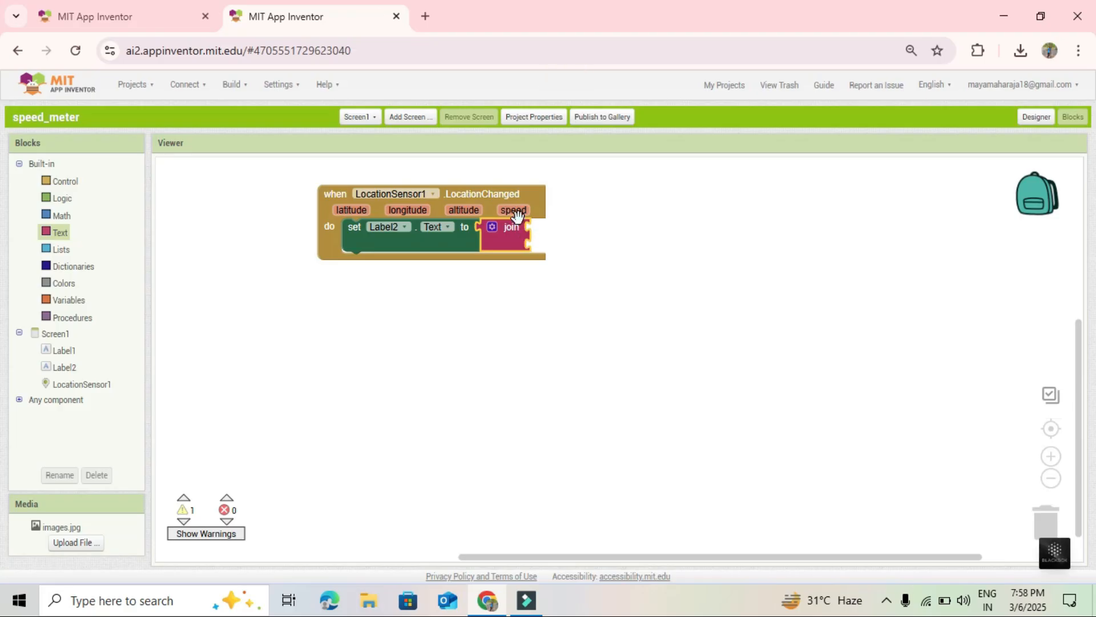
Plug the event's get speed block into the first socket of the join block and an empty text block into the second
mouse_move(517, 212)
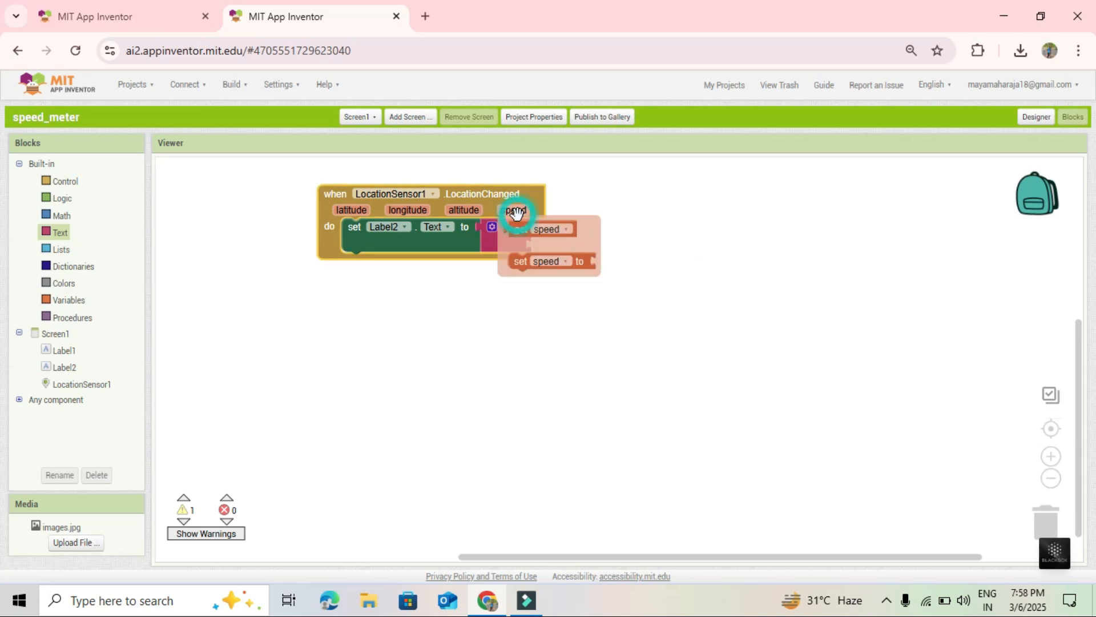
drag(537, 235, 564, 232)
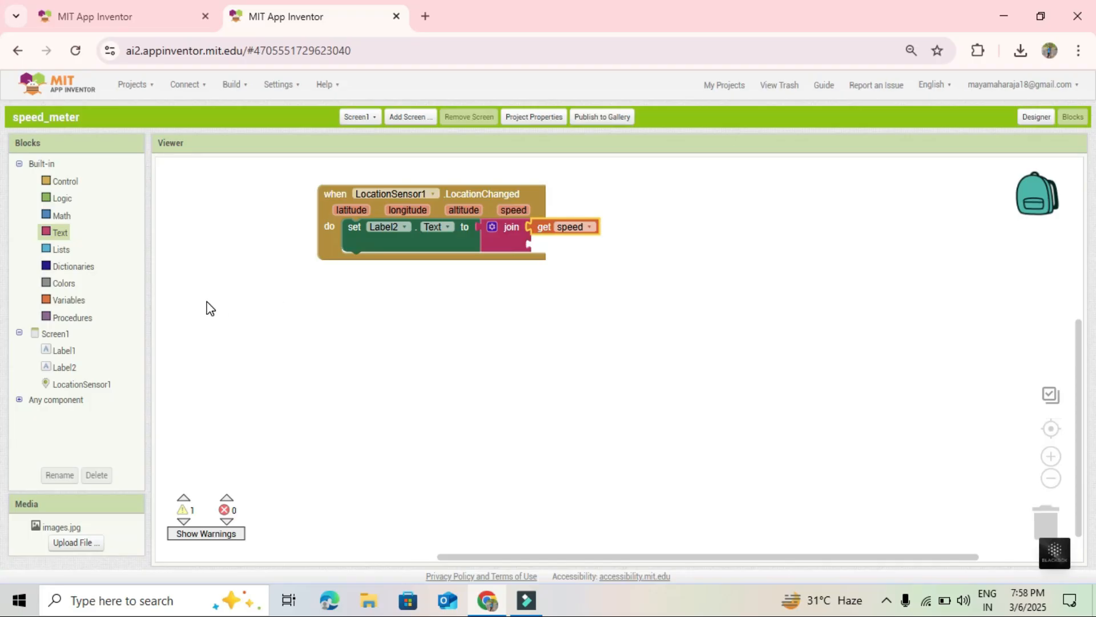
click(58, 234)
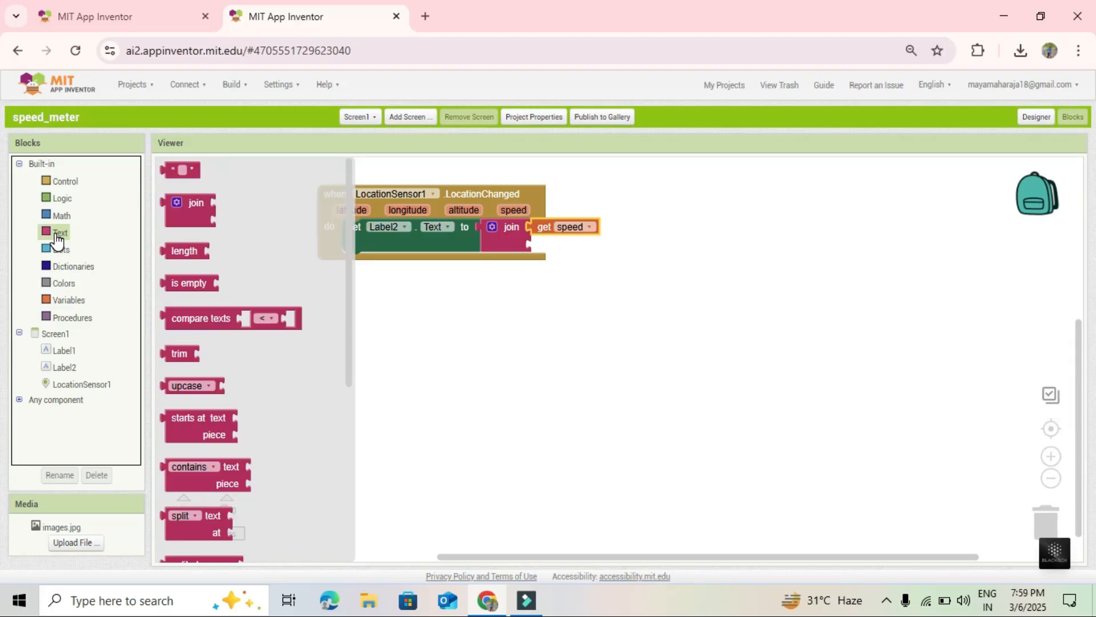
click(186, 175)
drag(307, 186, 564, 249)
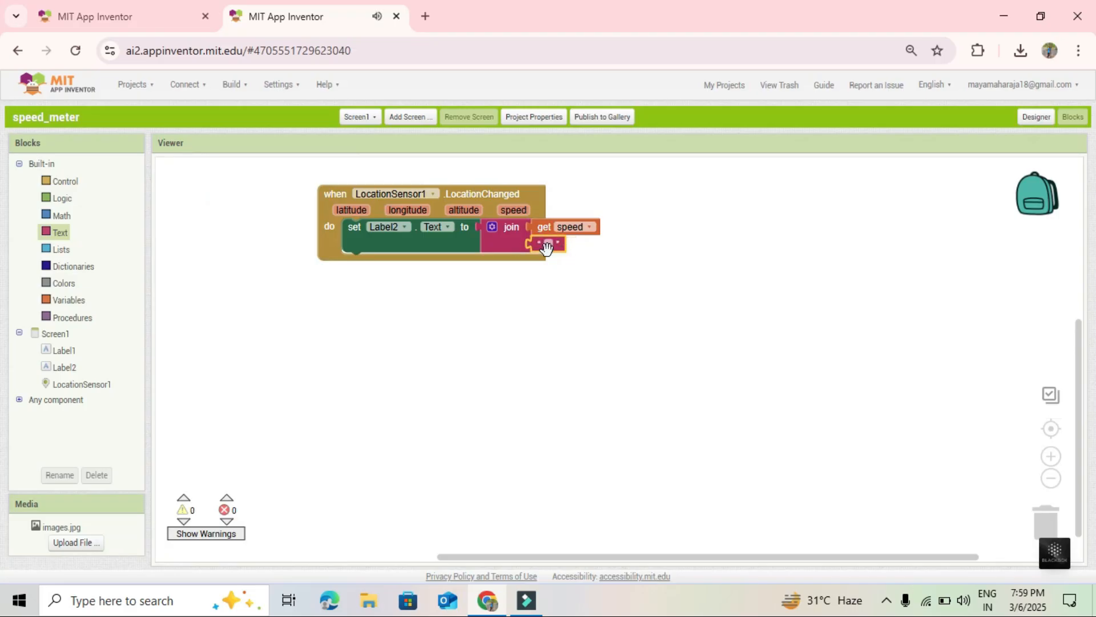
Set the empty text block in the join's second socket to "M/S"
click(549, 244)
text(M/S)
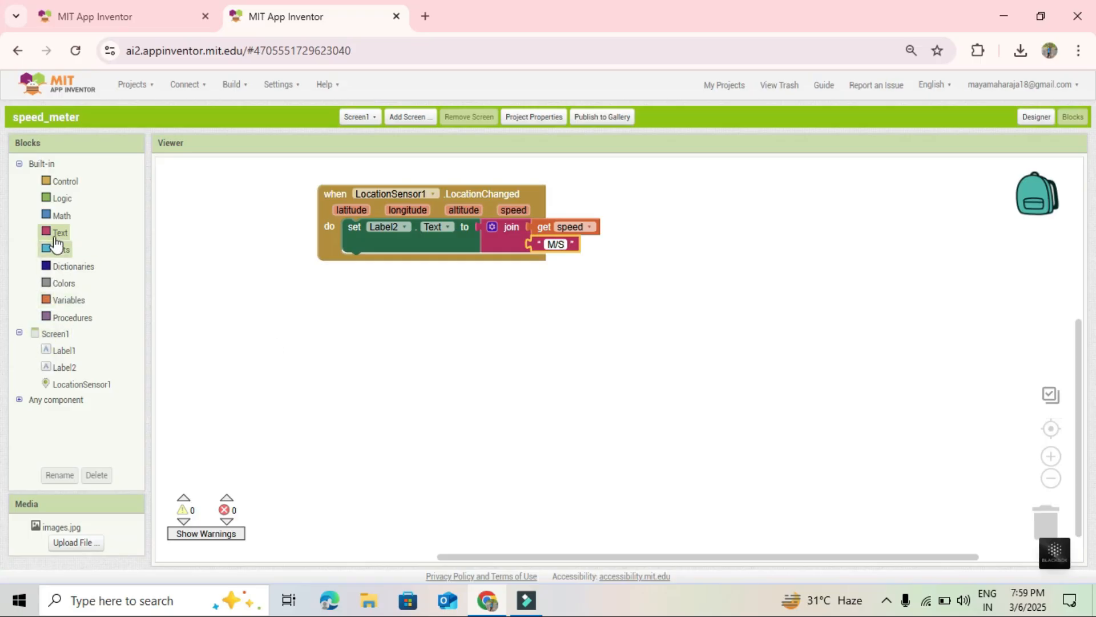
click(61, 219)
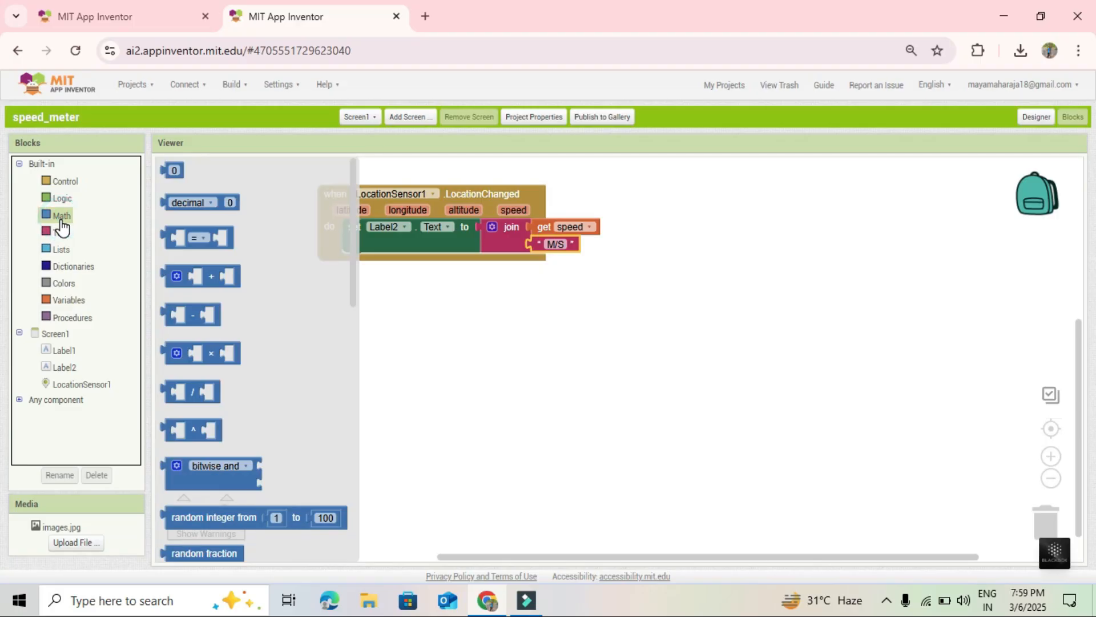
click(61, 237)
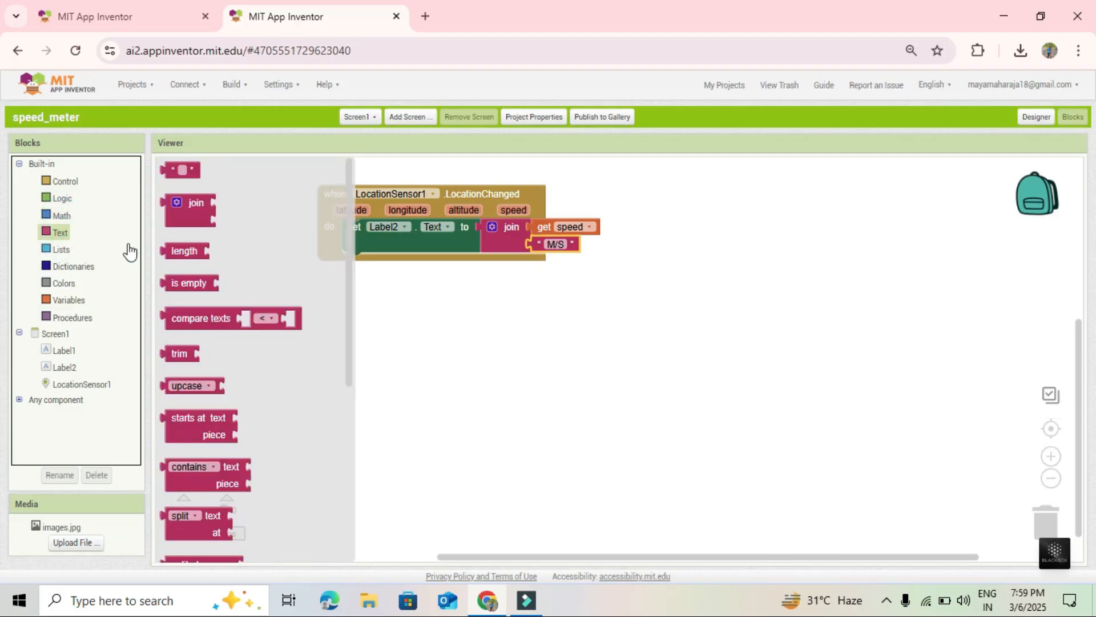
click(621, 293)
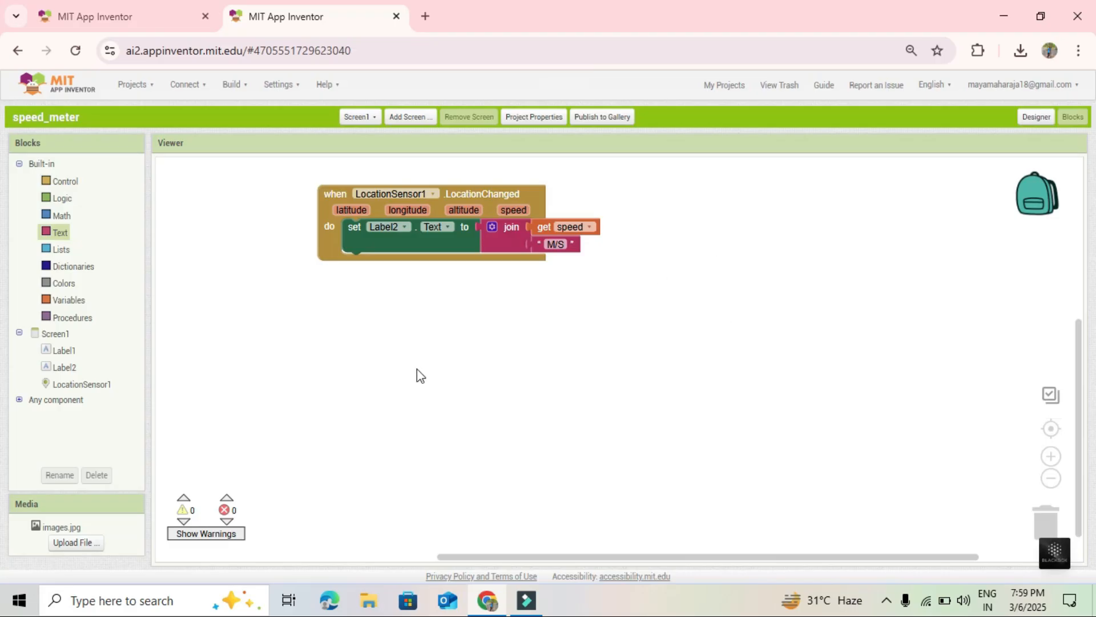
Return to the Designer view of Screen1
click(1027, 121)
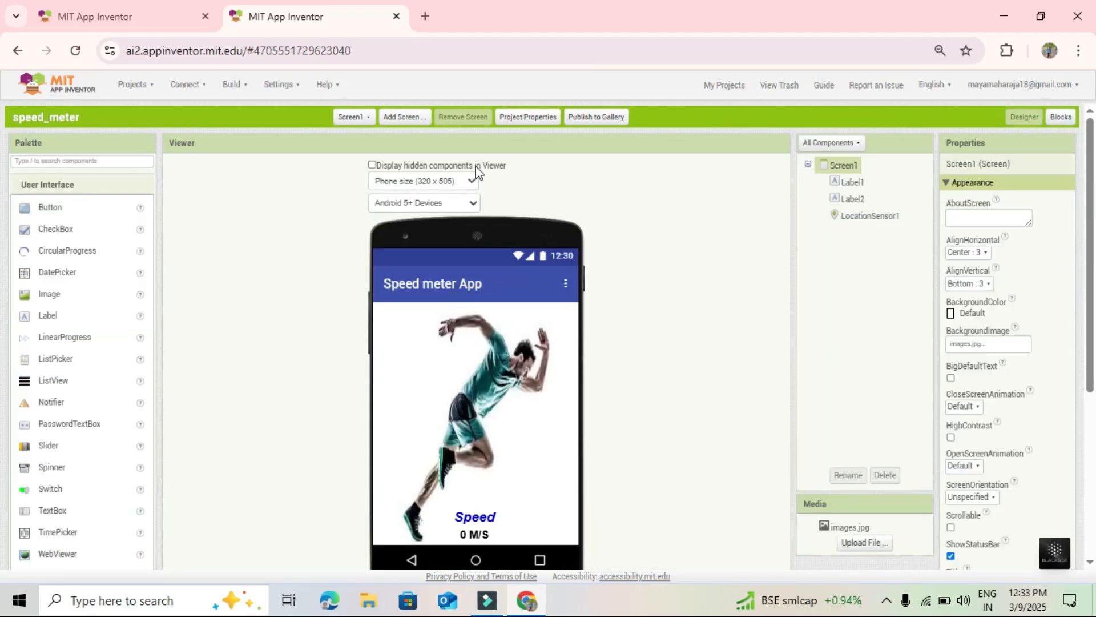
click(398, 118)
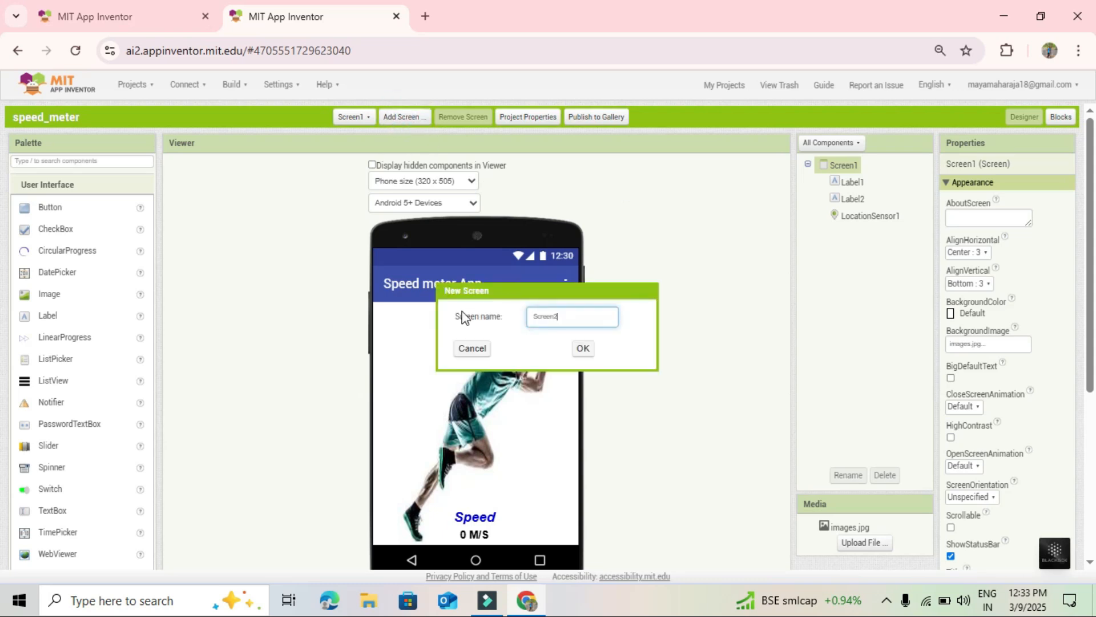
click(472, 348)
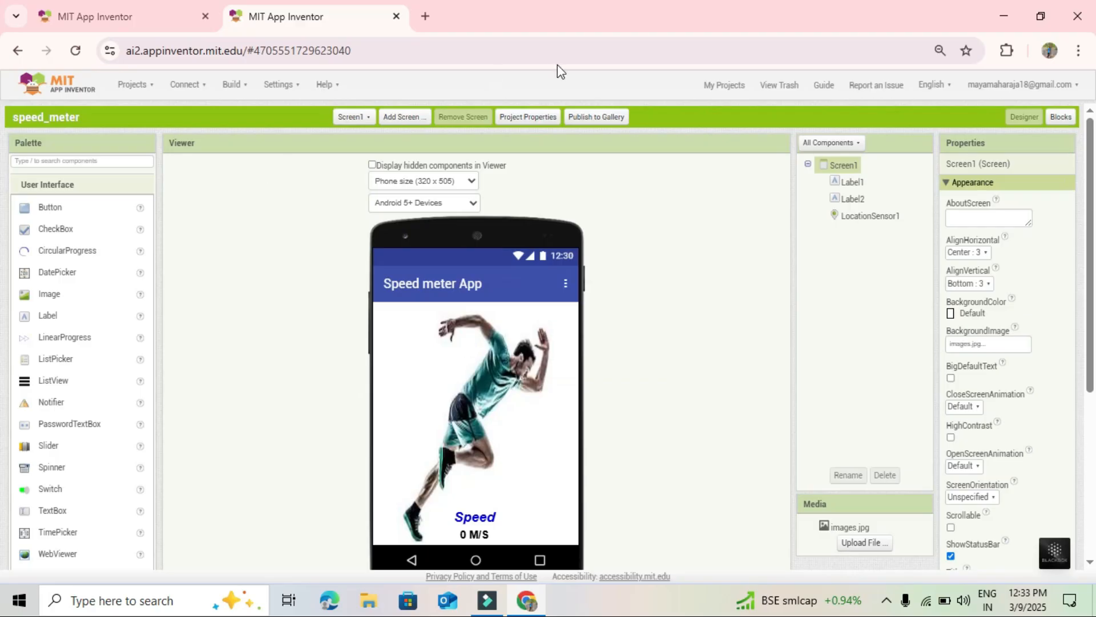
Set the app's icon to images.jpg in the general project properties and close the dialog
click(516, 122)
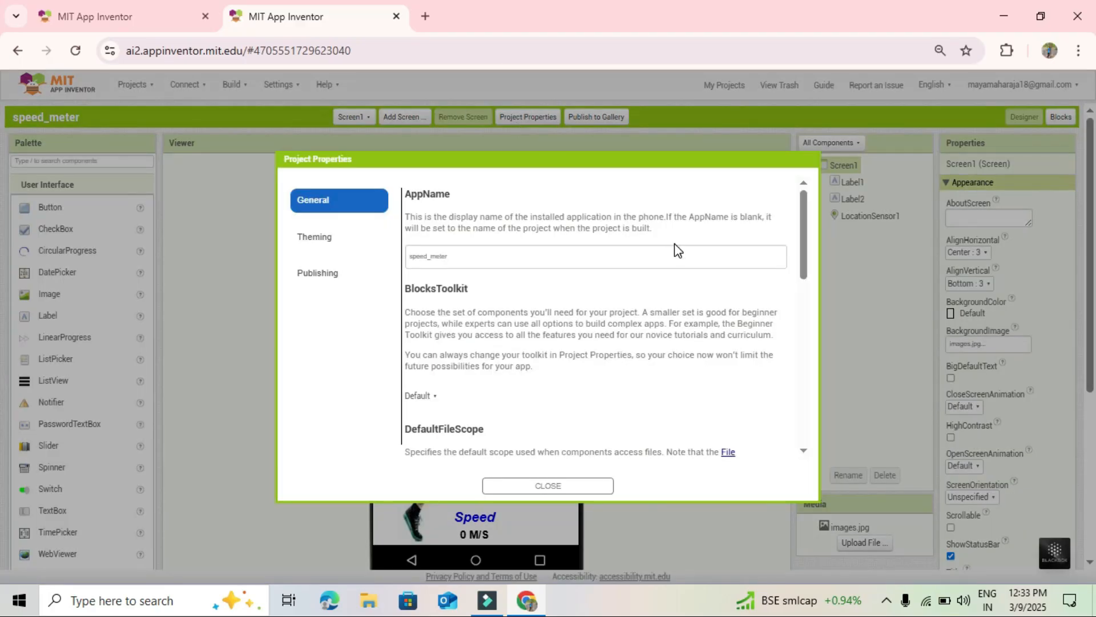
click(806, 296)
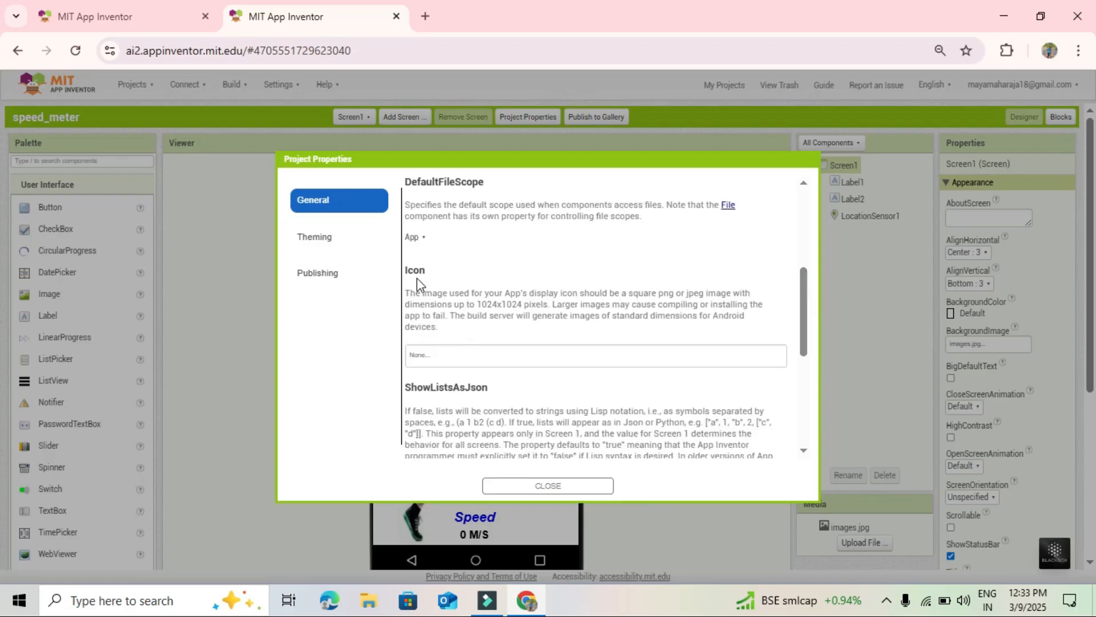
click(435, 354)
click(431, 363)
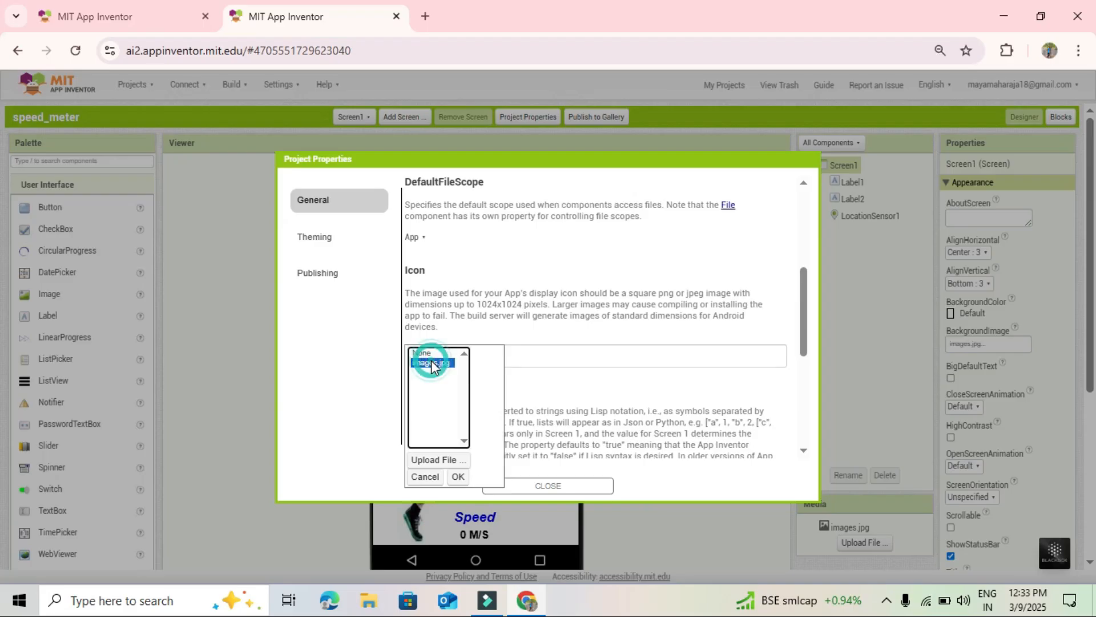
click(457, 477)
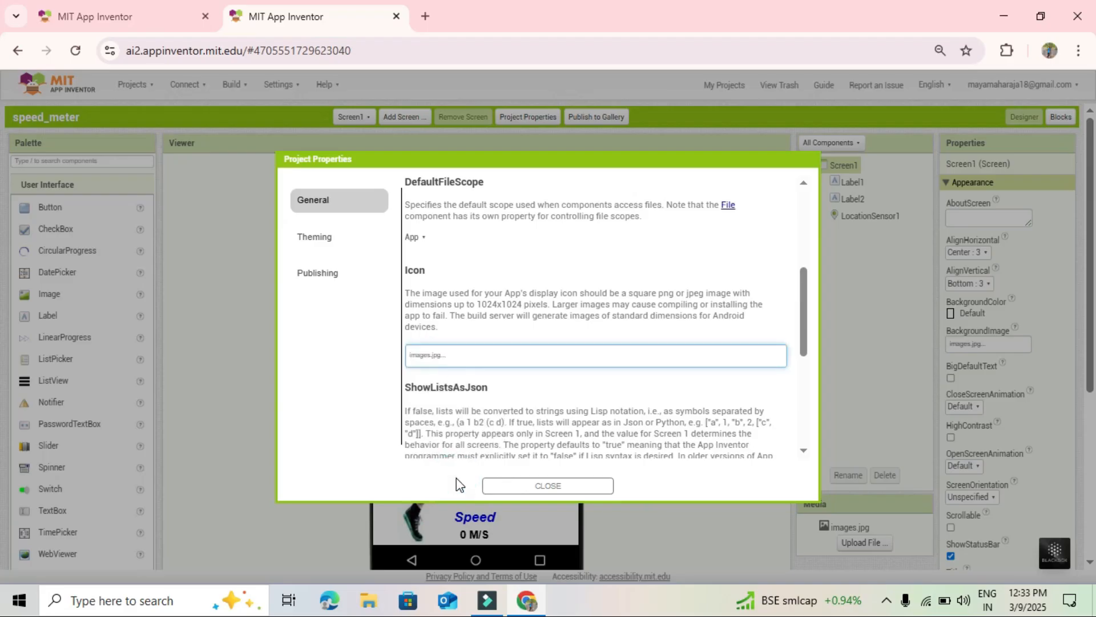
click(558, 488)
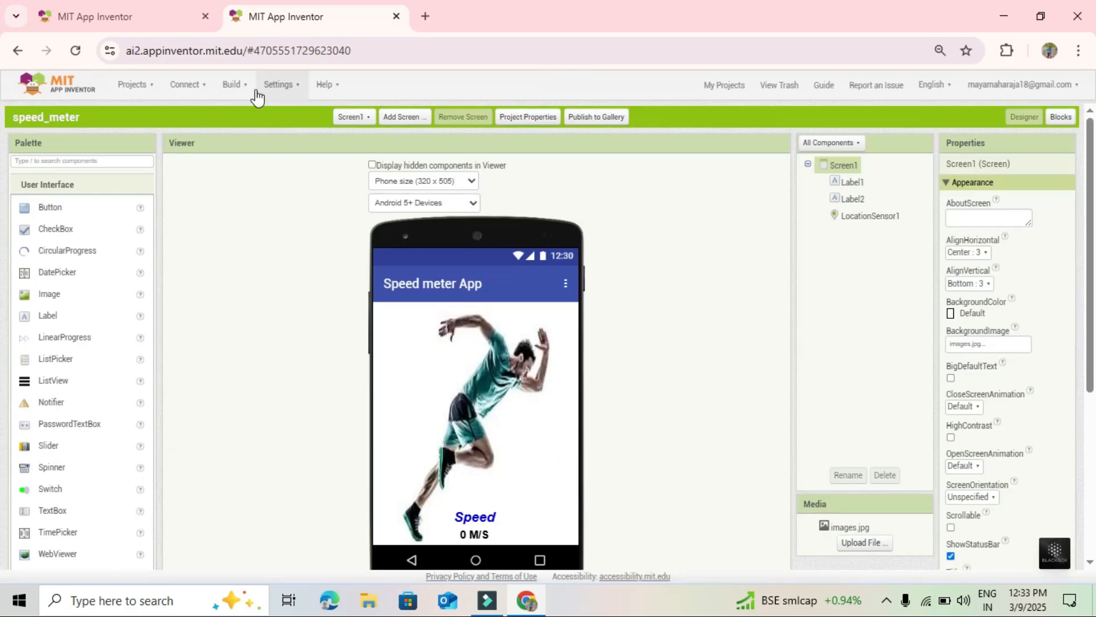
Build the speed_meter project as an Android App (.apk)
click(237, 85)
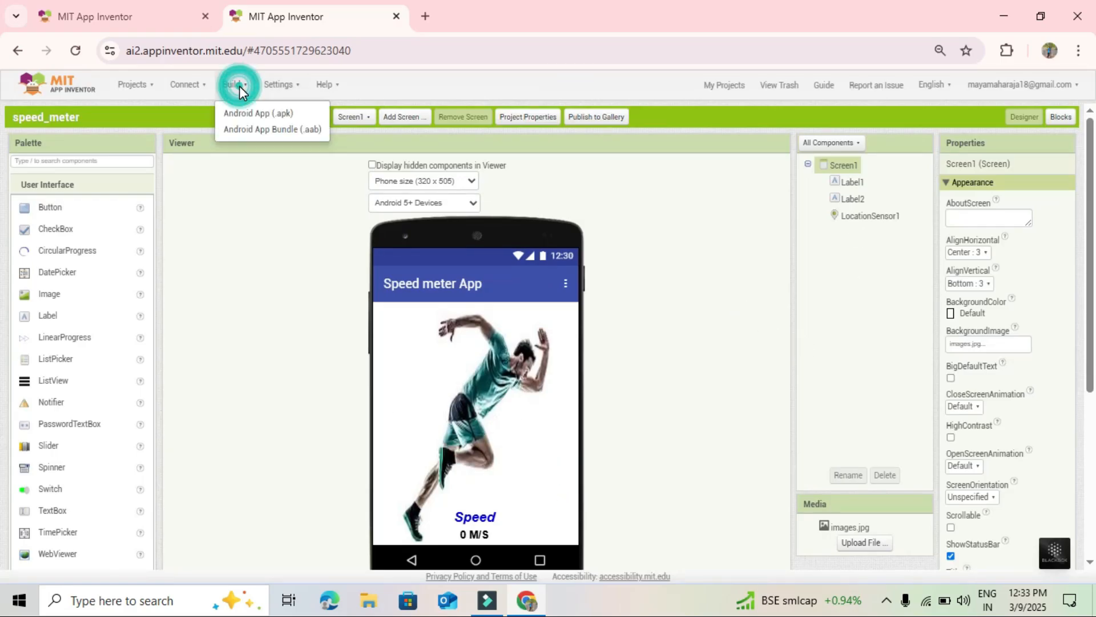
click(264, 117)
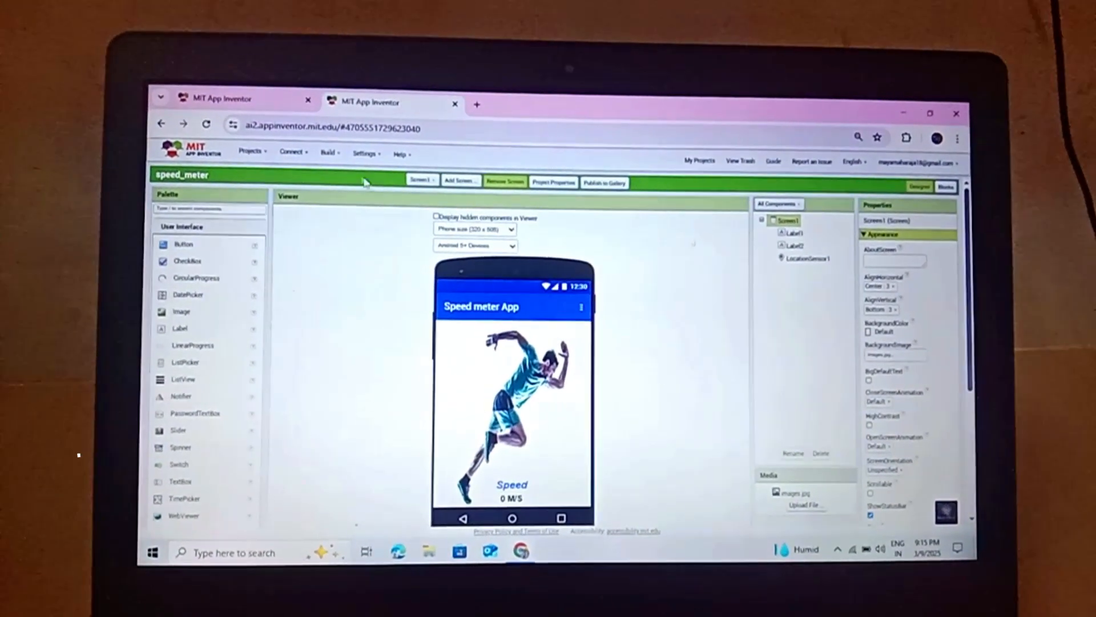
click(353, 162)
click(373, 184)
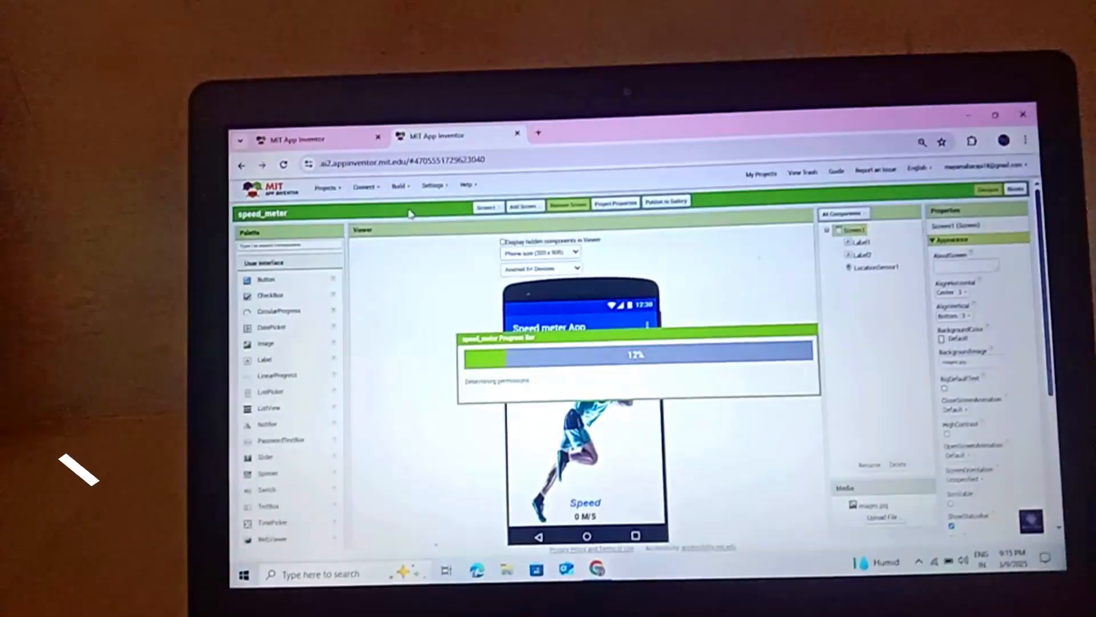